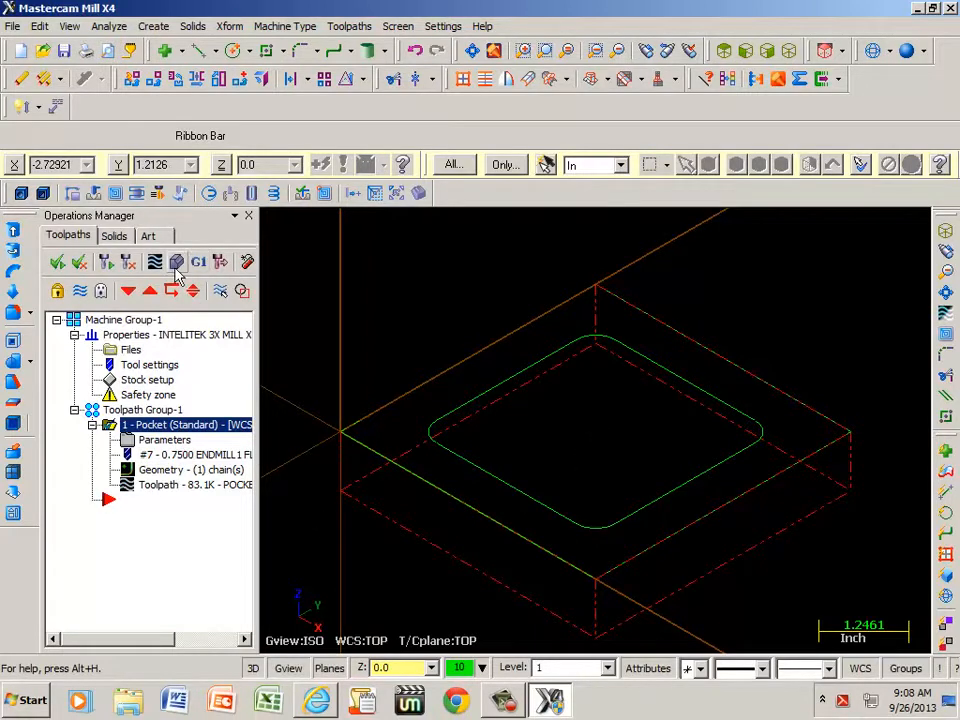
# Run a solid verification of the pocket operation on the stock and close the simulation.
pyautogui.click(176, 261)
pyautogui.click(85, 101)
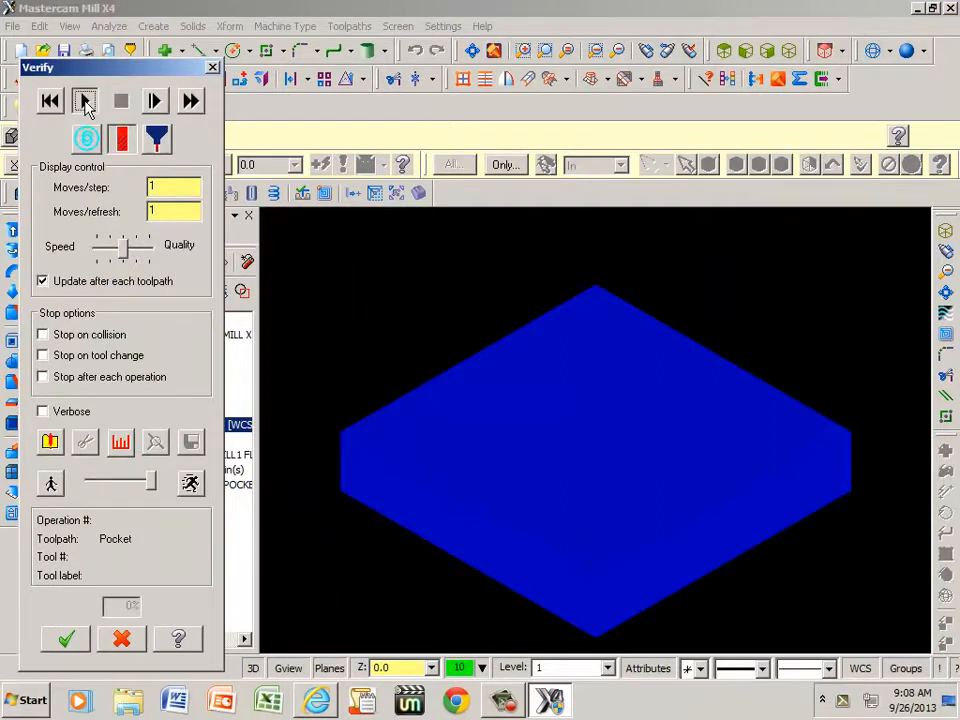
pyautogui.click(212, 68)
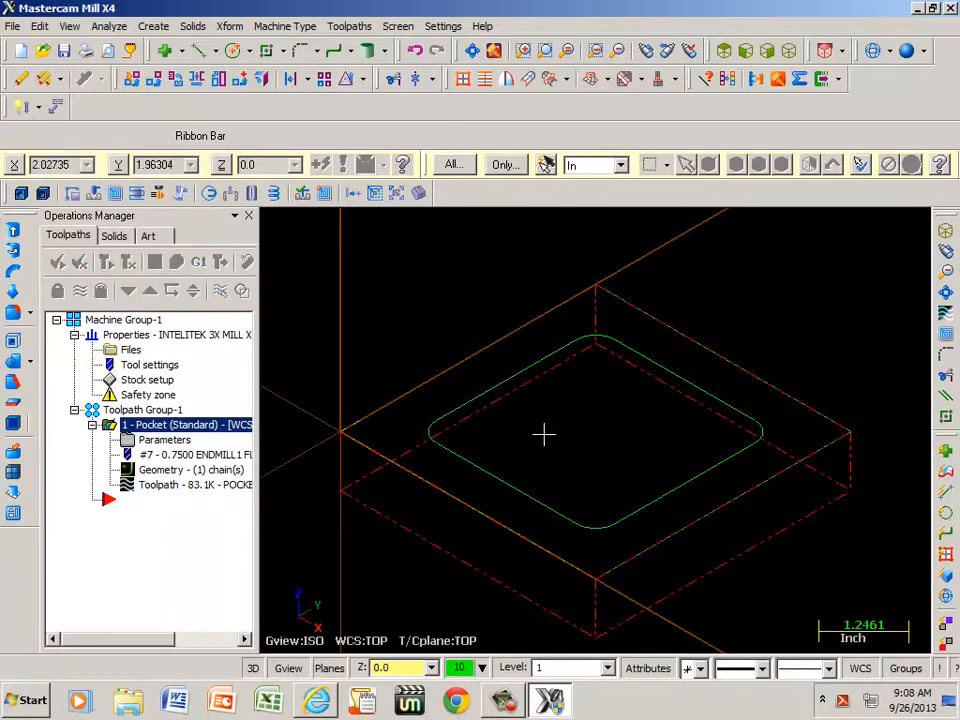
# In the pocket operation's tool parameters, set the feed rate to 30 and the plunge rate to 15.
pyautogui.click(158, 442)
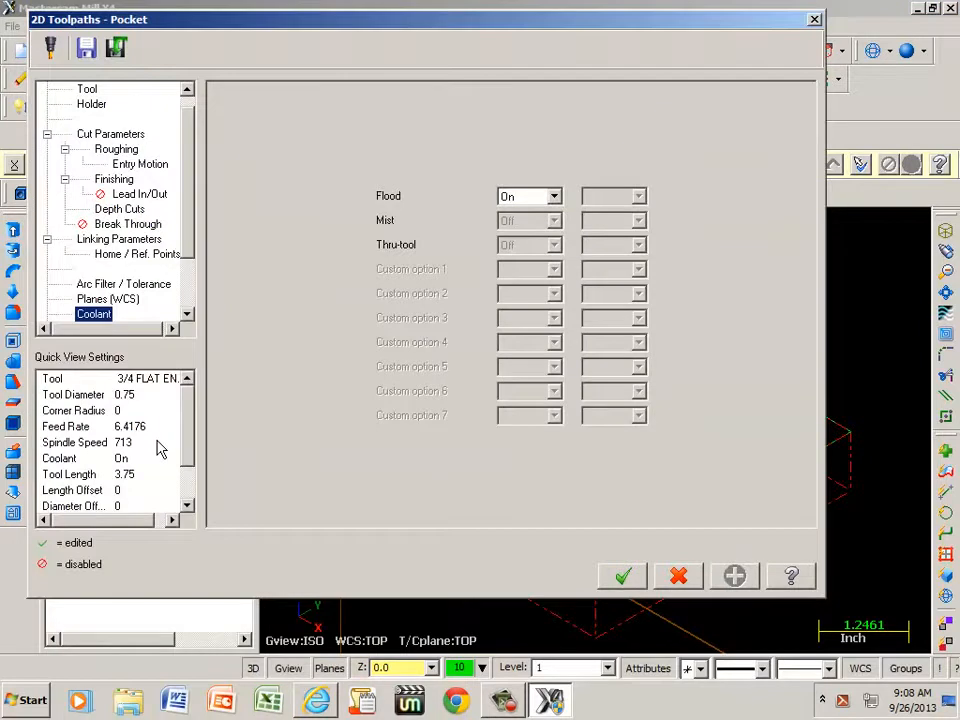
pyautogui.scroll(1, 190, 200)
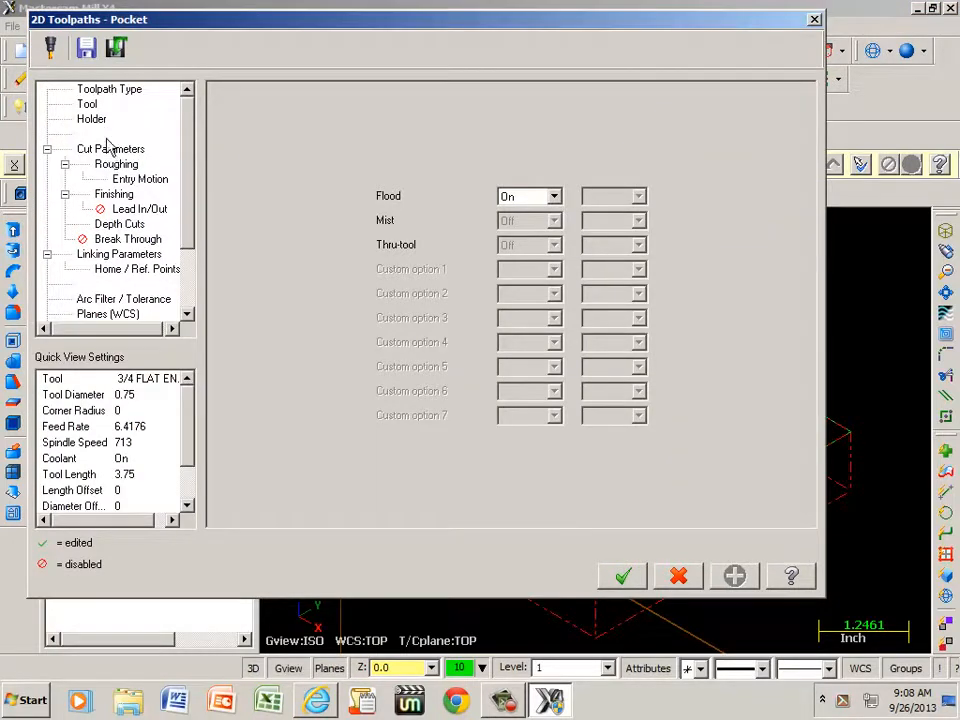
pyautogui.click(87, 104)
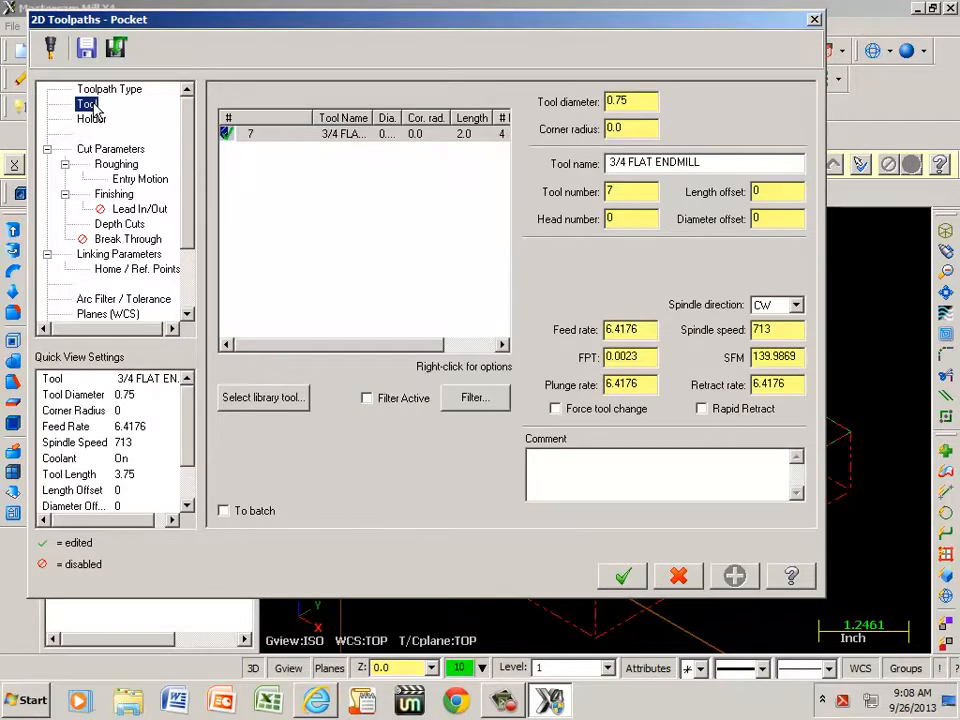
pyautogui.doubleClick(640, 330)
pyautogui.write('30')
pyautogui.press('Tab')
pyautogui.press('Tab')
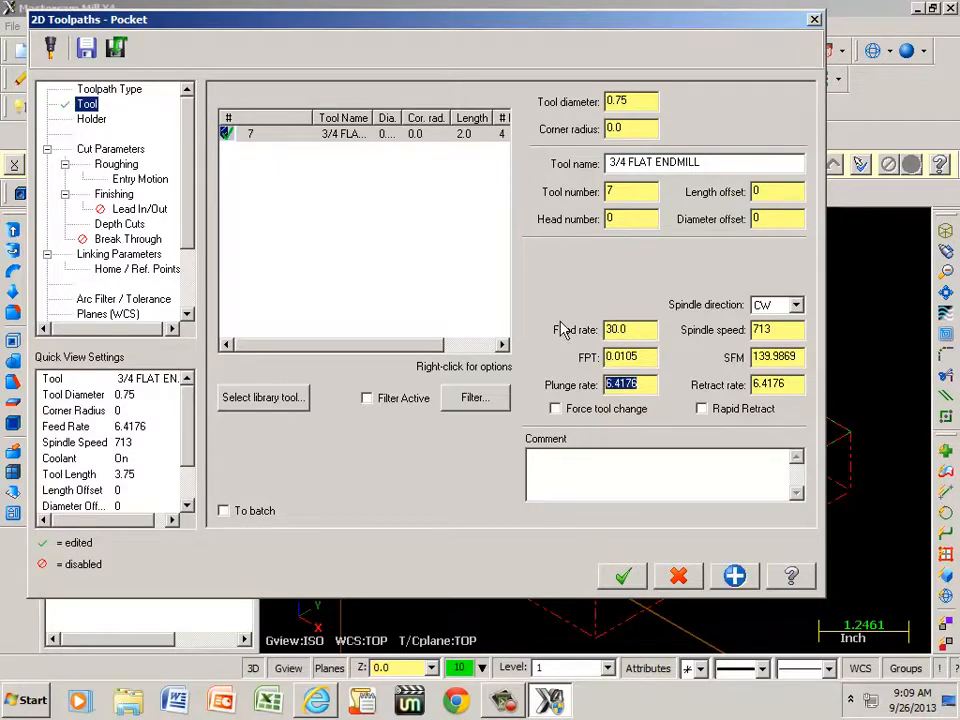
pyautogui.write('15')
# Set the pocket tool's spindle speed to 500, enable Rapid Retract and accept the parameters.
pyautogui.click(780, 330)
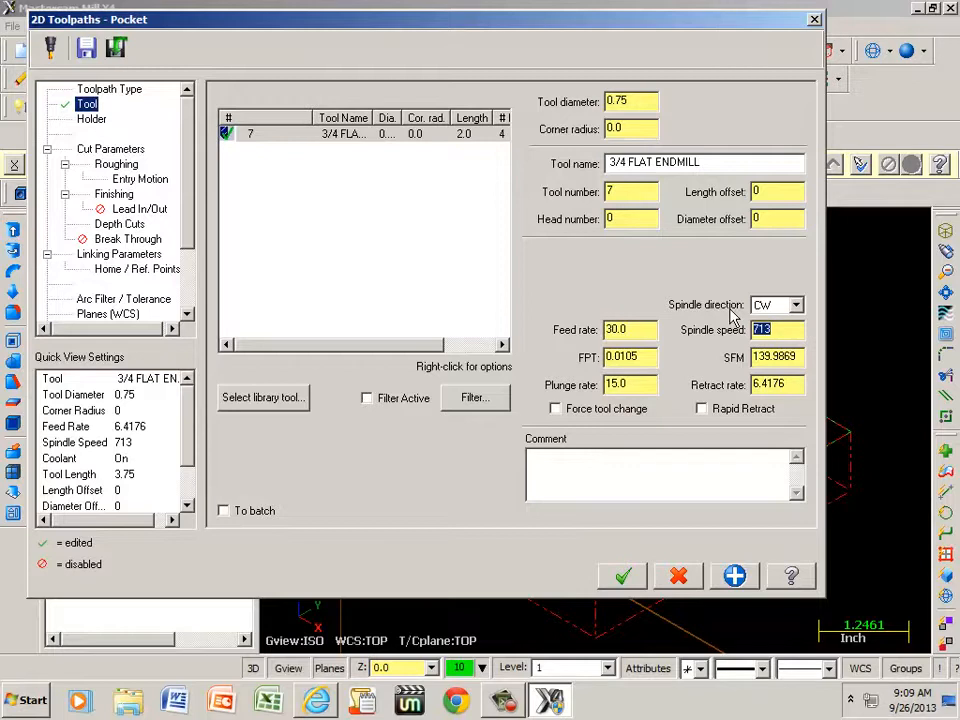
pyautogui.write('500')
pyautogui.click(702, 410)
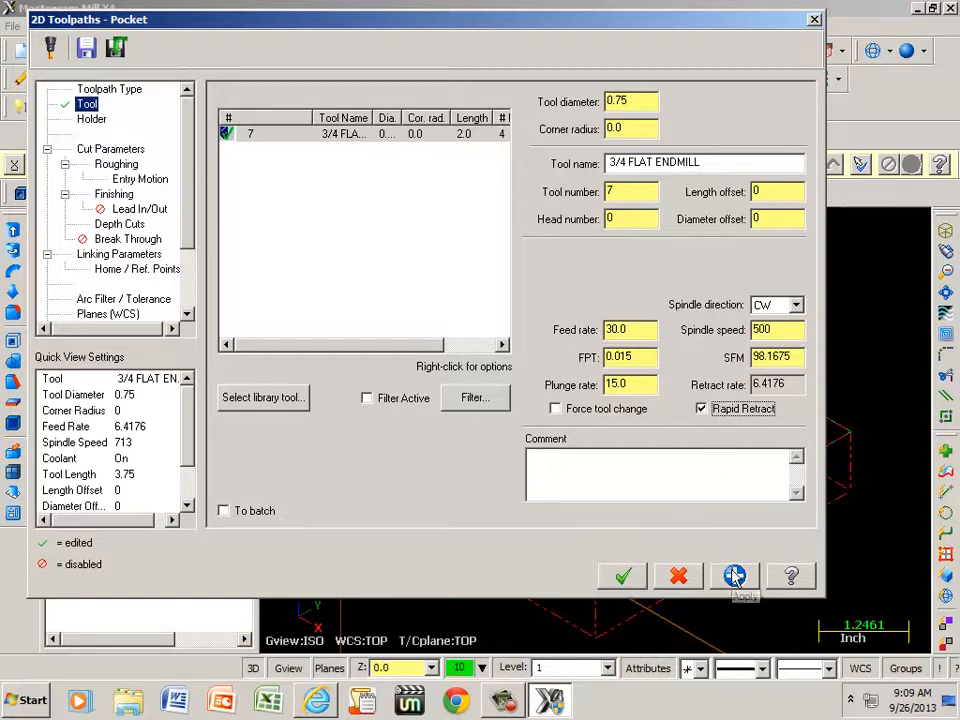
pyautogui.click(624, 577)
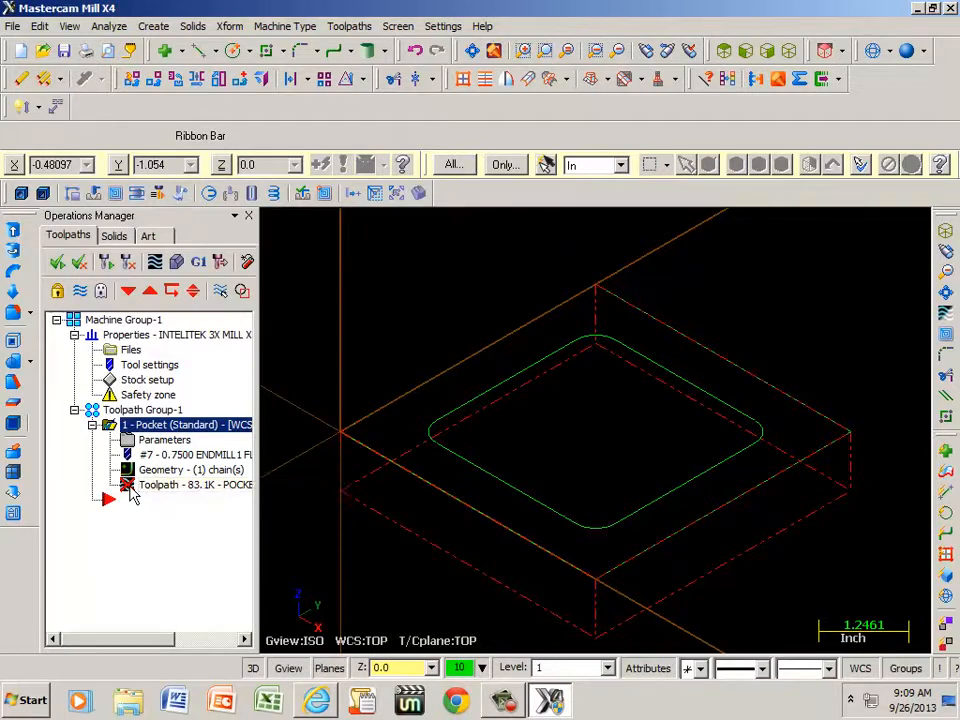
# Regenerate the changed pocket operation and play its backplot through to the end of the cut.
pyautogui.doubleClick(132, 490)
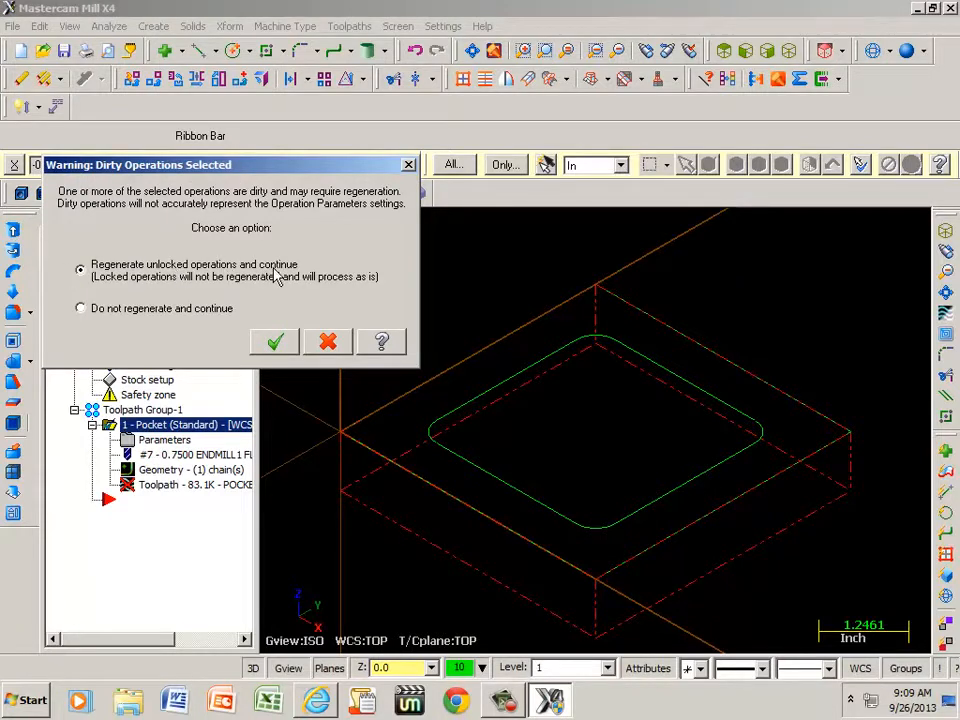
pyautogui.click(274, 341)
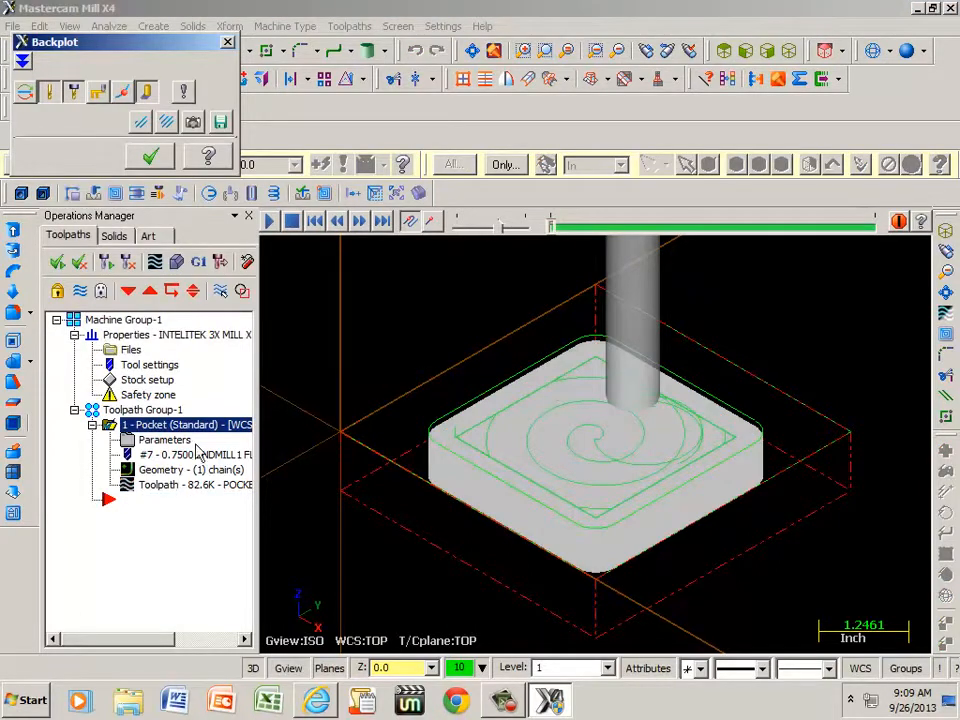
pyautogui.click(271, 222)
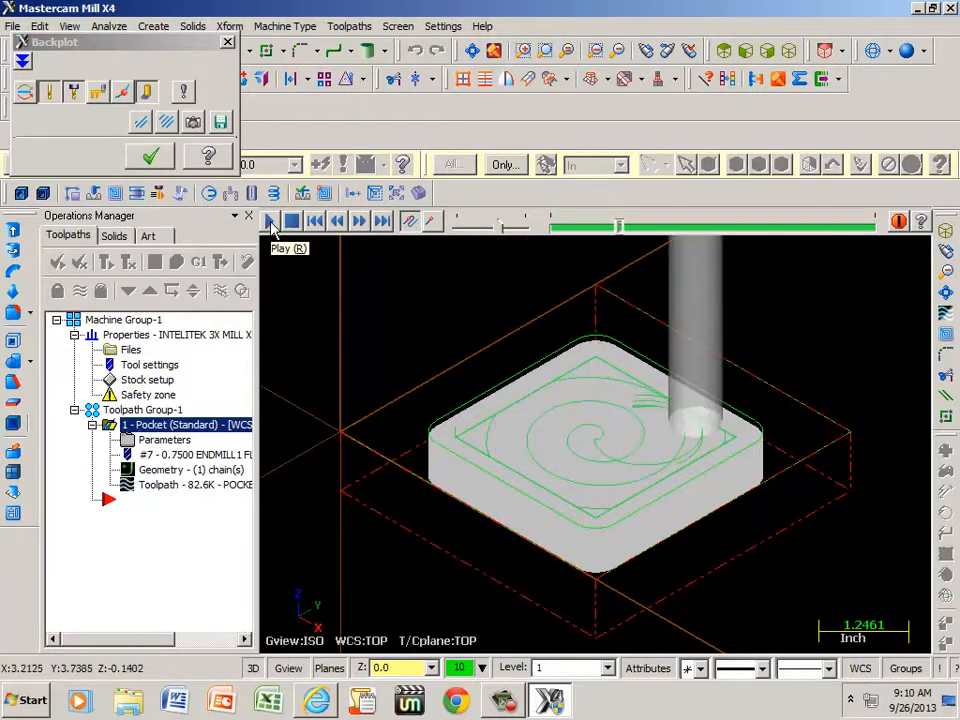
pyautogui.moveTo(628, 223); pyautogui.dragTo(790, 228)
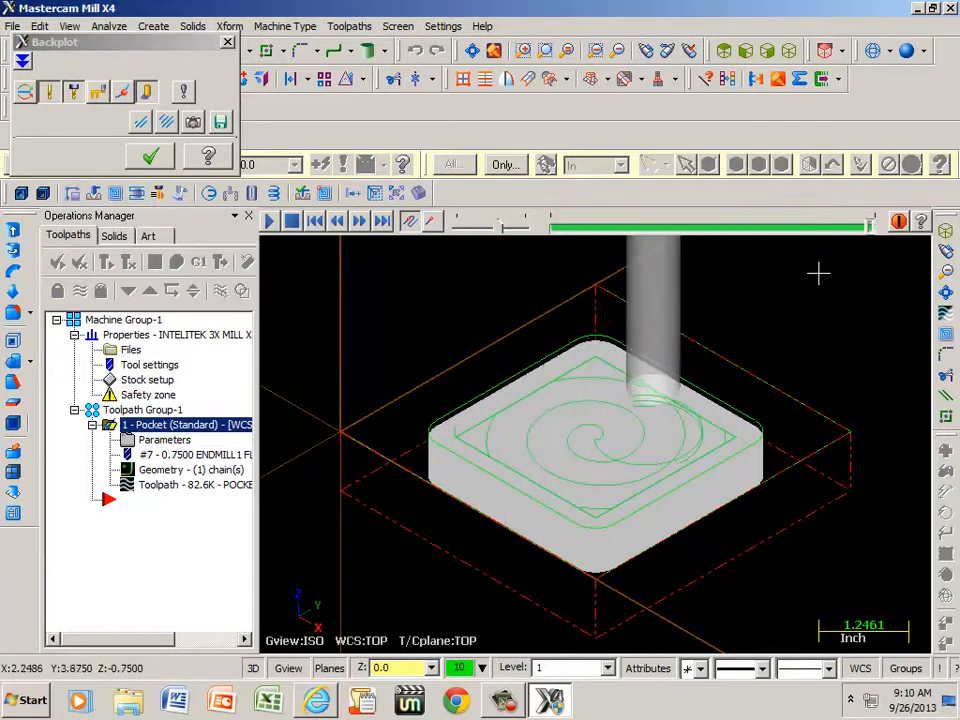
pyautogui.click(226, 44)
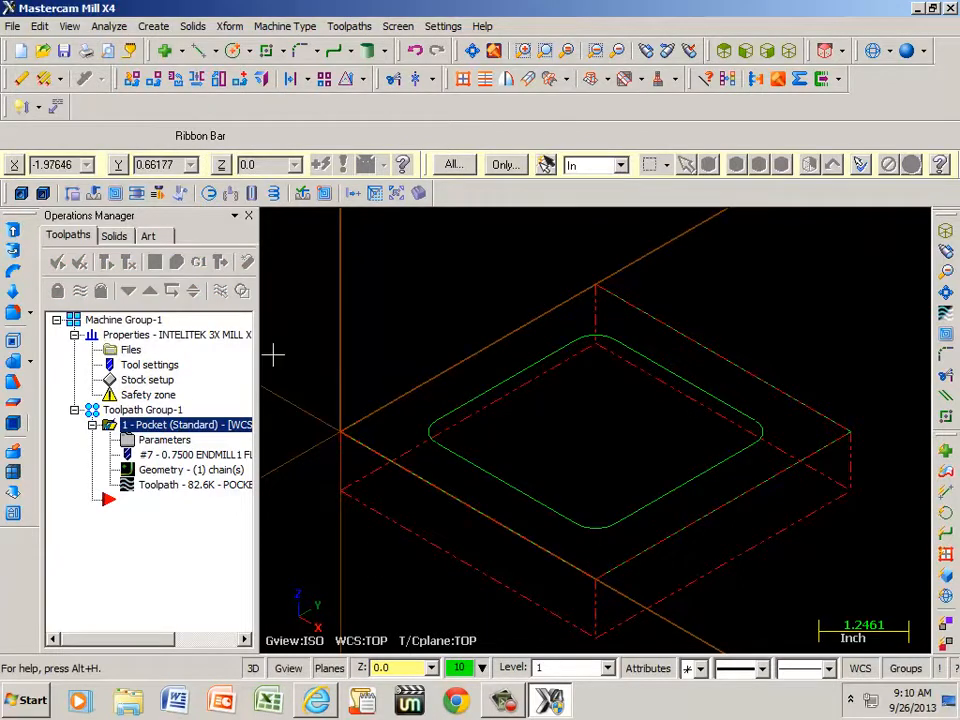
# In the top view, create a parallel line 0.375 inch inside the outer square's upper edge.
pyautogui.click(724, 51)
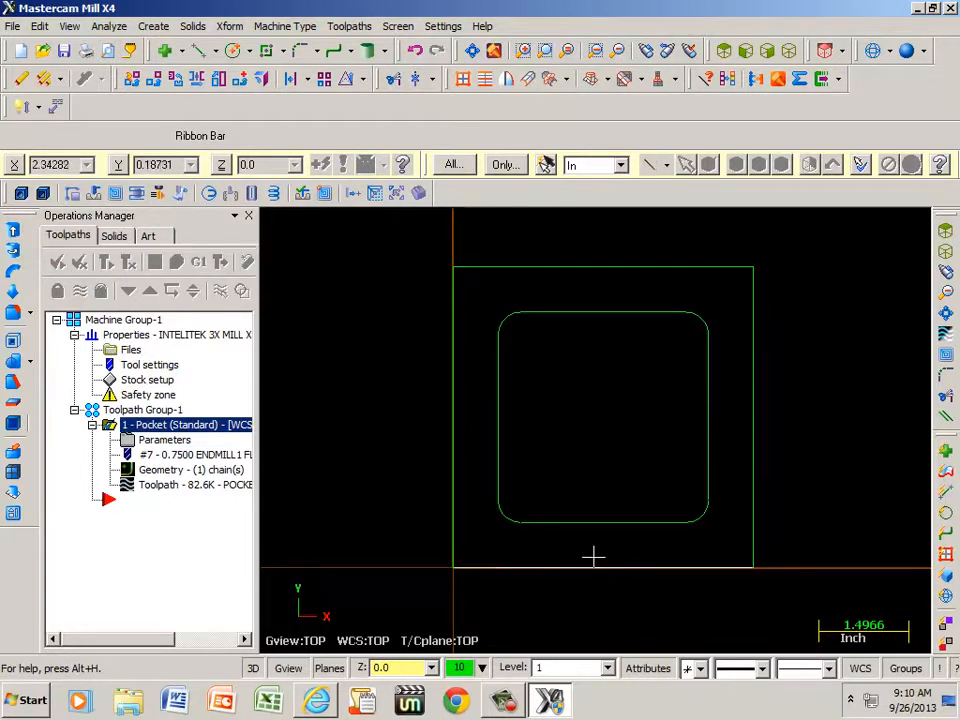
pyautogui.click(155, 28)
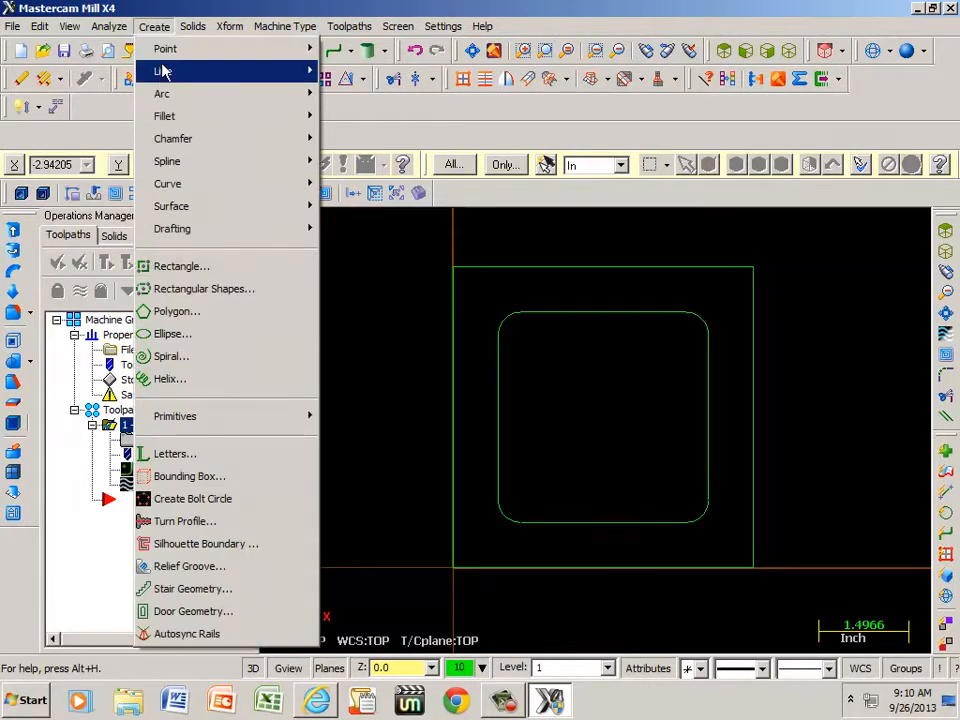
pyautogui.moveTo(222, 71)
pyautogui.click(358, 162)
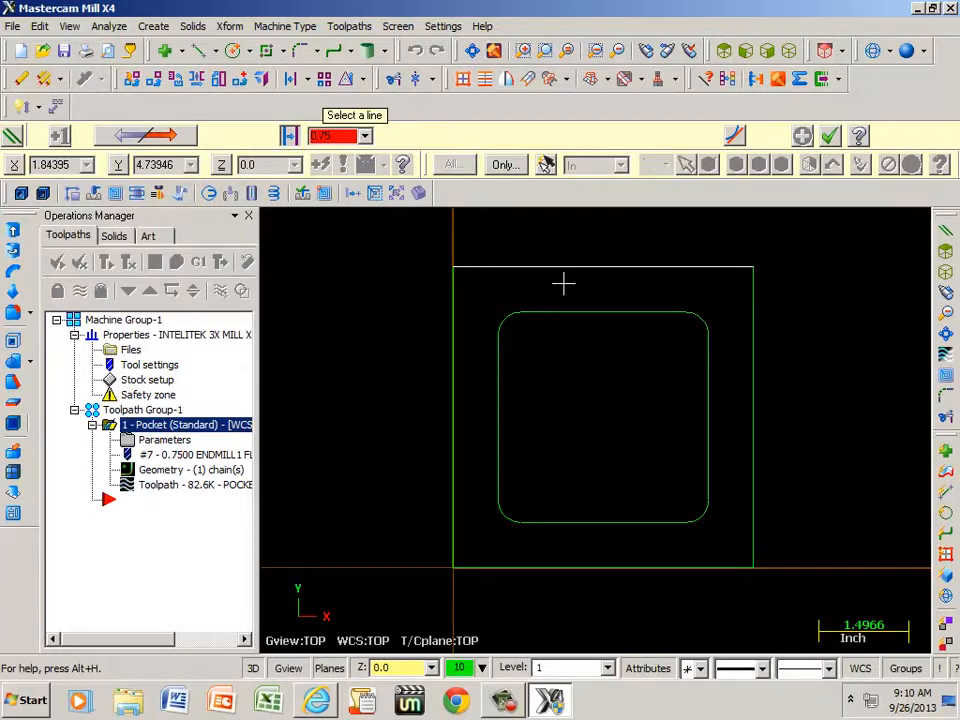
pyautogui.click(289, 136)
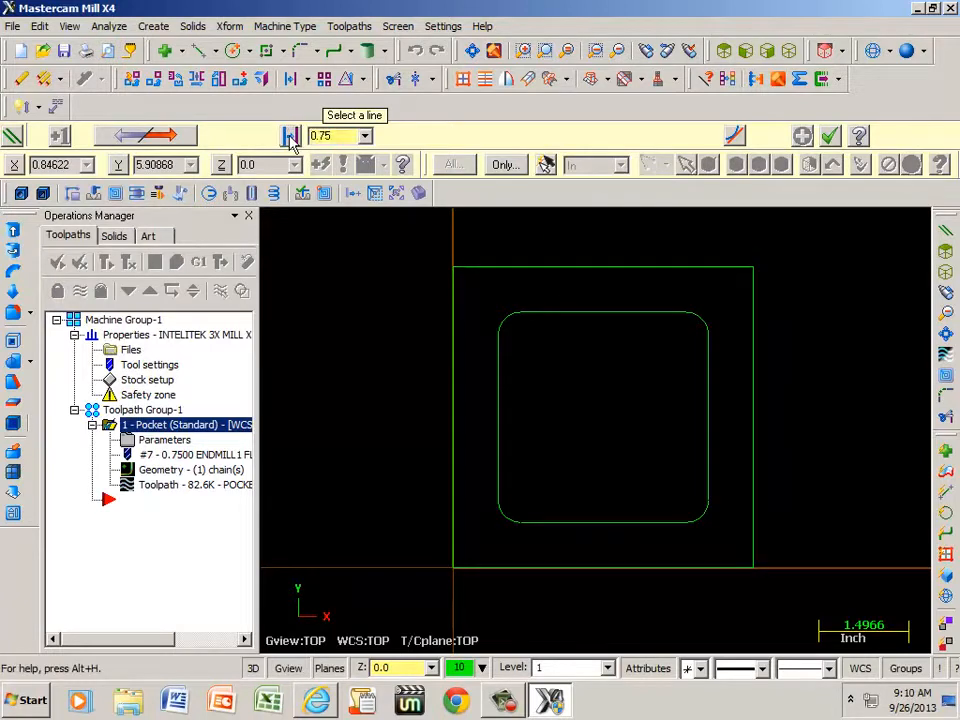
pyautogui.moveTo(341, 136); pyautogui.dragTo(291, 141)
pyautogui.write('.375')
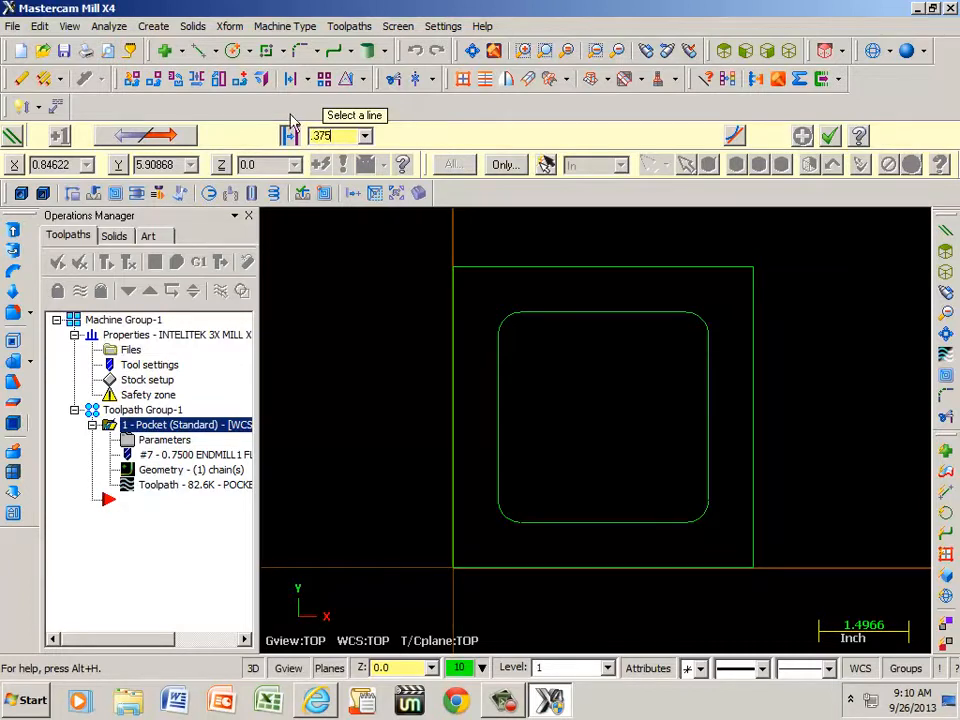
pyautogui.press('Return')
pyautogui.click(543, 266)
pyautogui.click(544, 278)
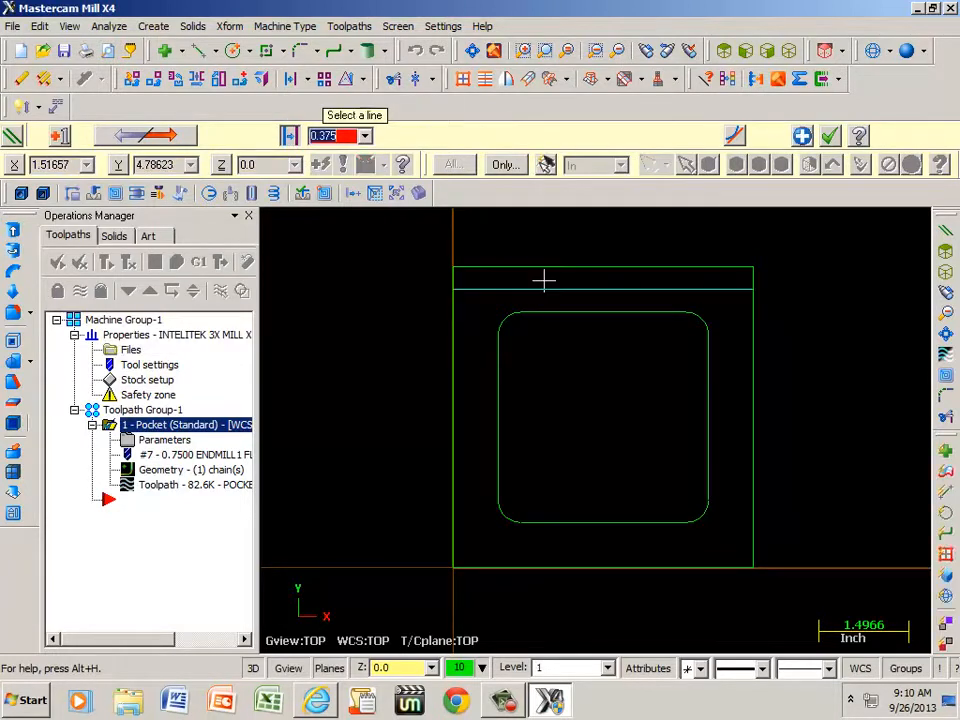
# Create parallel lines 0.375 inch inside the right, lower and left edges of the outer square.
pyautogui.click(754, 317)
pyautogui.click(735, 332)
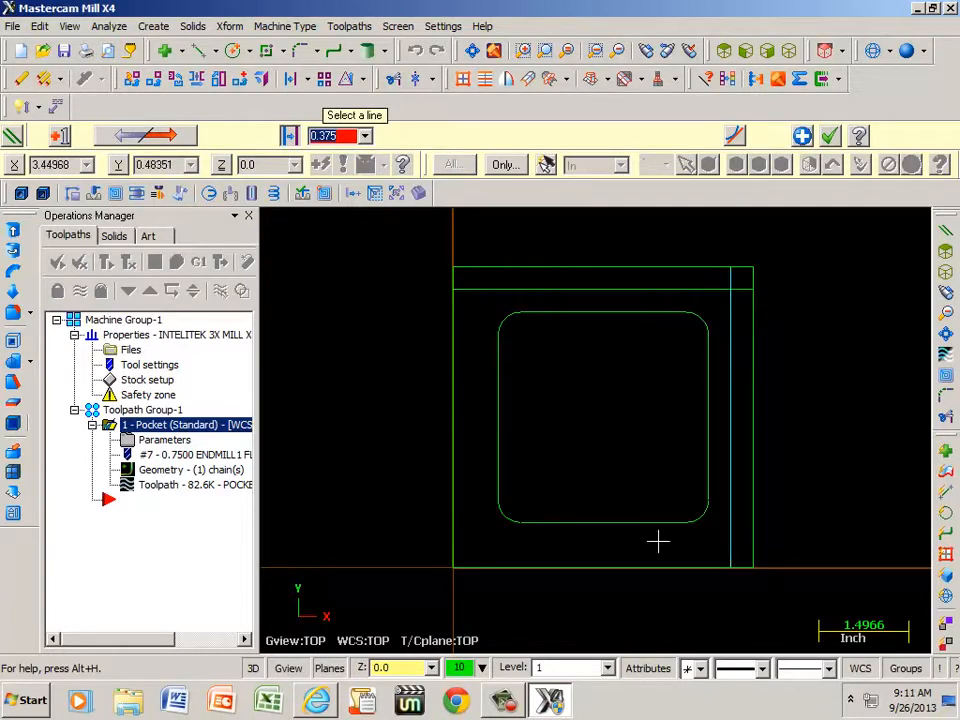
pyautogui.click(650, 567)
pyautogui.click(624, 542)
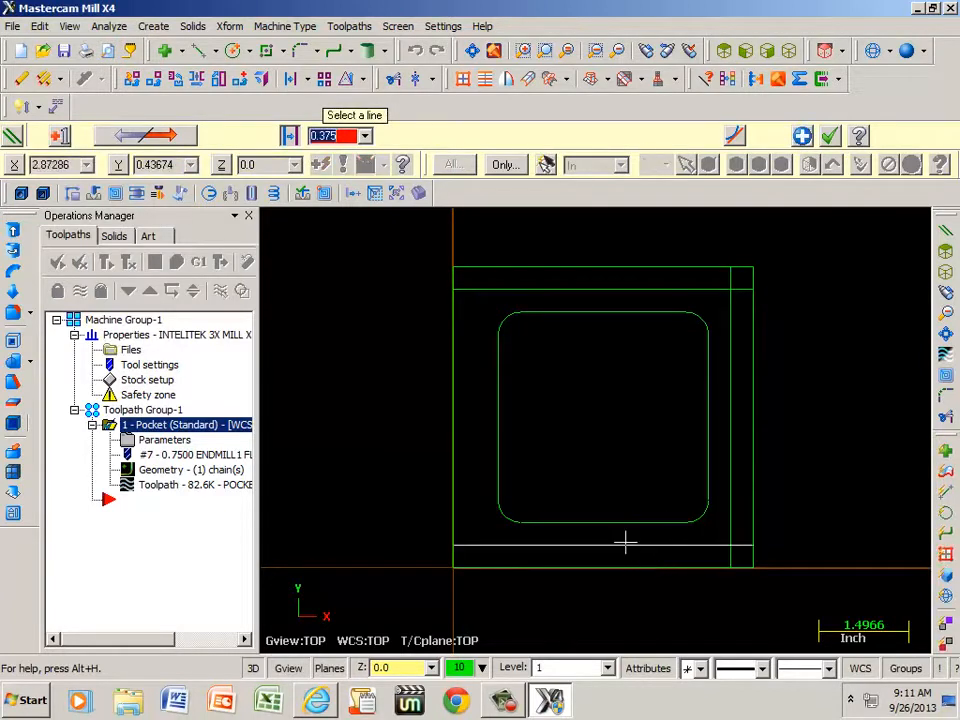
pyautogui.click(453, 487)
pyautogui.click(484, 465)
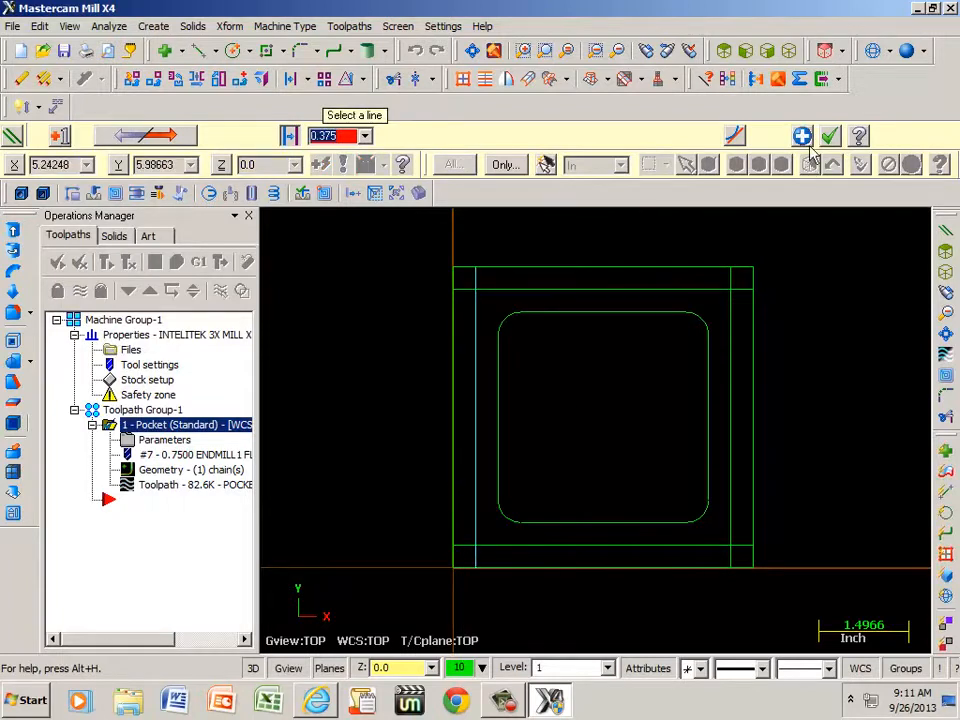
pyautogui.click(829, 136)
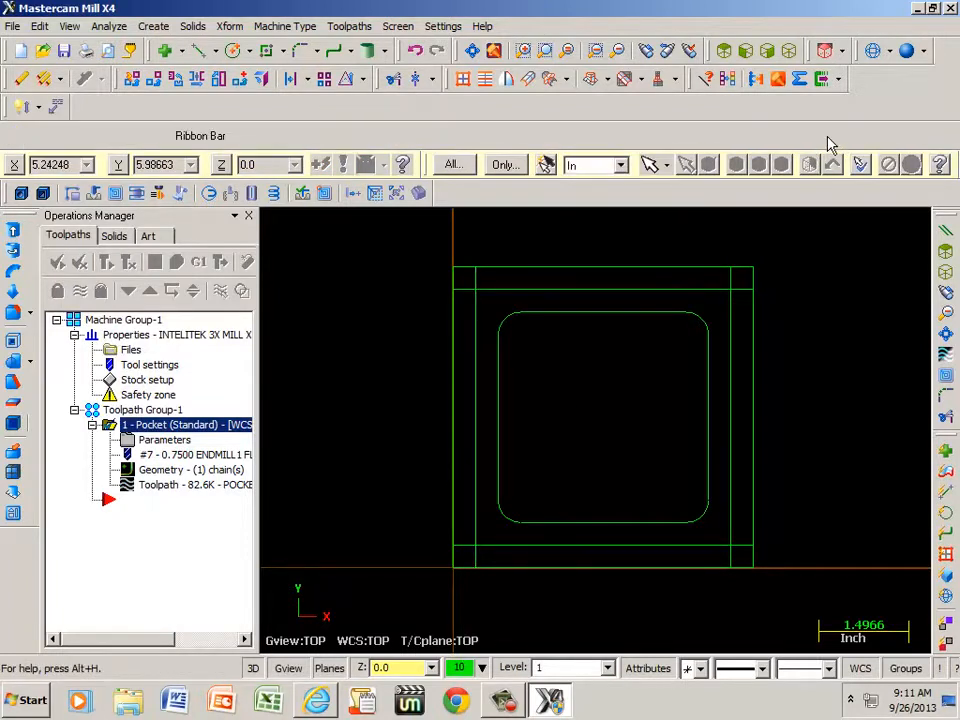
# Trim away the overhanging ends of the offset lines at the two upper corners with the divide/delete trim.
pyautogui.click(391, 82)
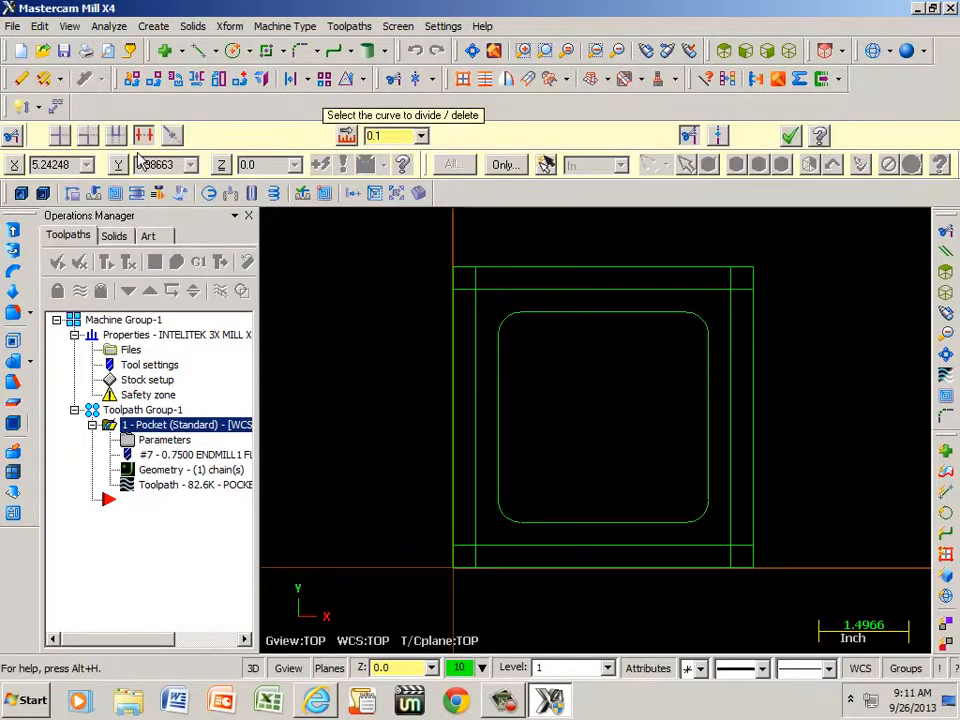
pyautogui.scroll(3, 515, 313)
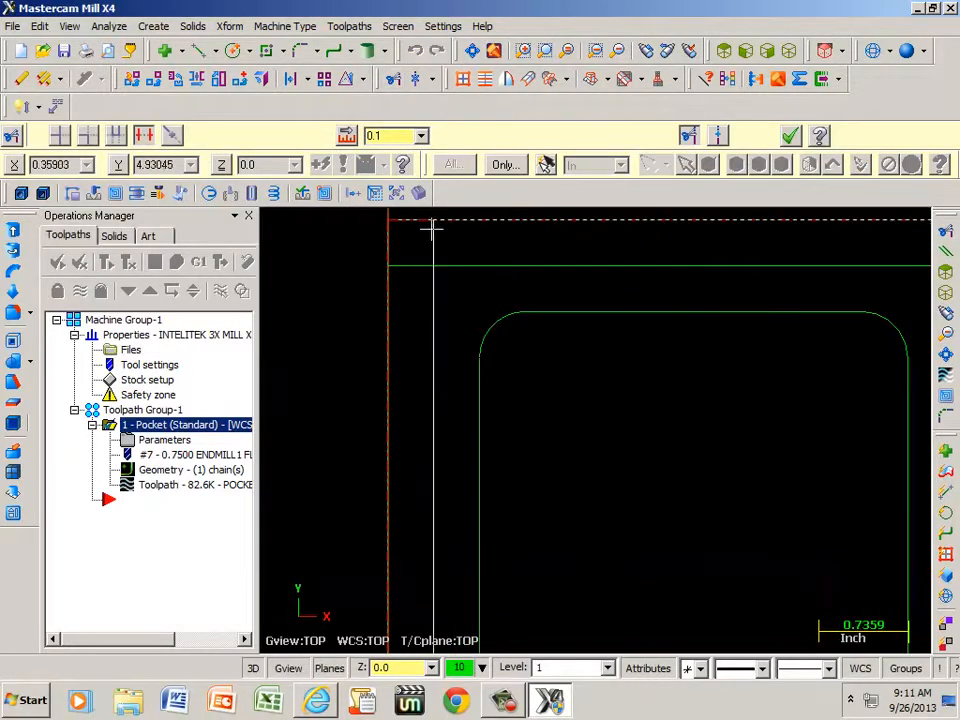
pyautogui.scroll(-2, 645, 364)
pyautogui.scroll(1, 814, 410)
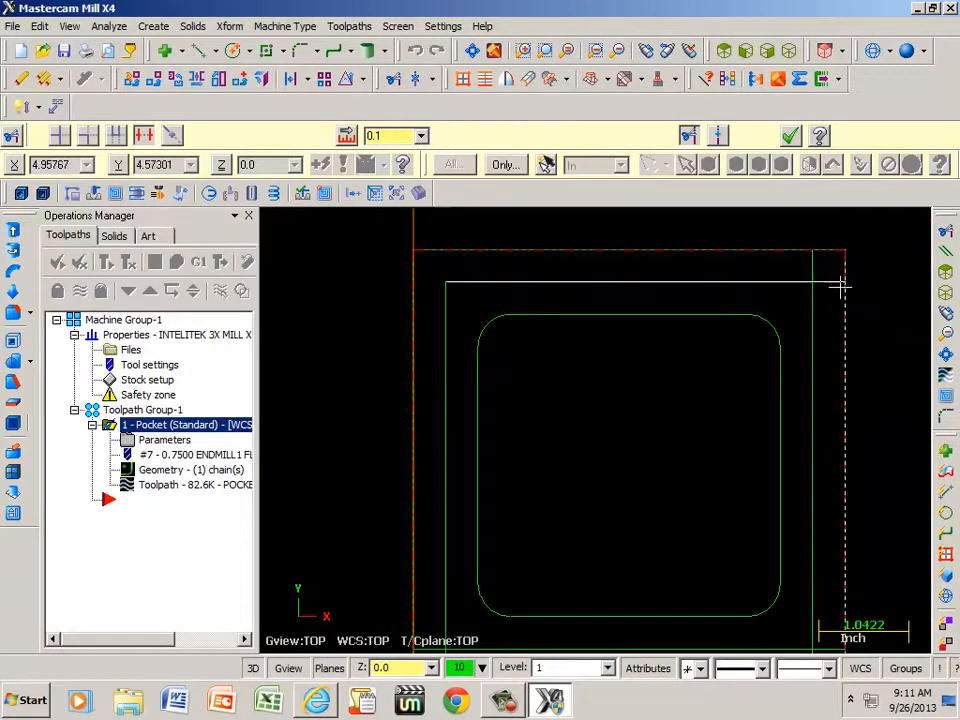
pyautogui.click(808, 262)
pyautogui.scroll(-2, 831, 516)
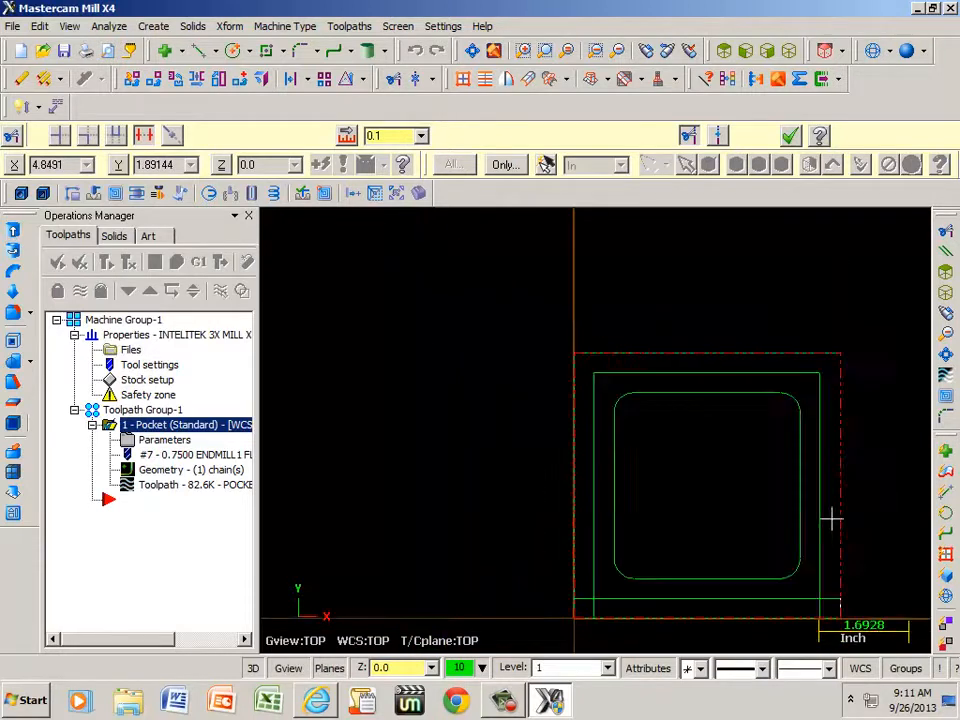
# Trim away the overhanging ends of the offset lines at the two lower corners to close the inner square.
pyautogui.scroll(2, 831, 612)
pyautogui.click(823, 531)
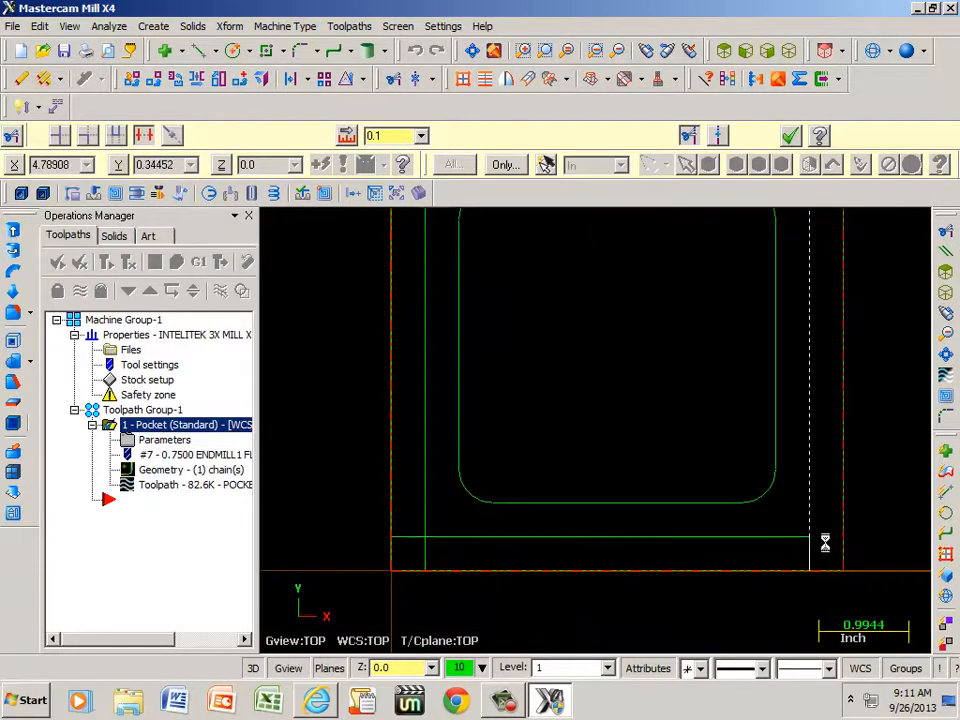
pyautogui.click(810, 553)
pyautogui.click(425, 553)
pyautogui.click(403, 537)
pyautogui.scroll(-1, 515, 479)
pyautogui.scroll(-1, 560, 420)
pyautogui.scroll(1, 750, 245)
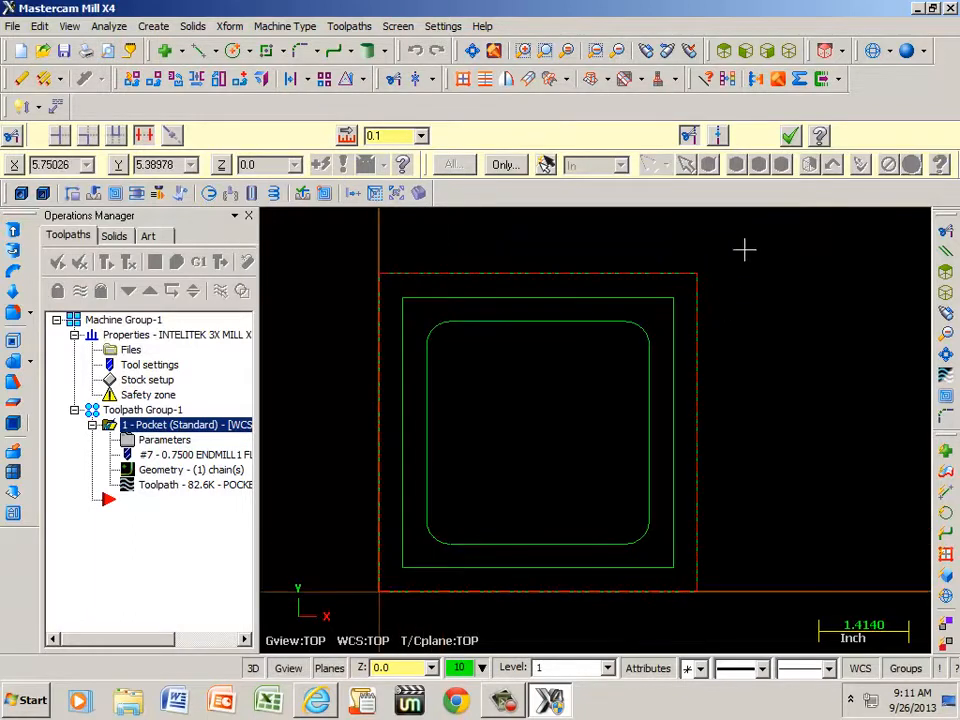
pyautogui.click(790, 136)
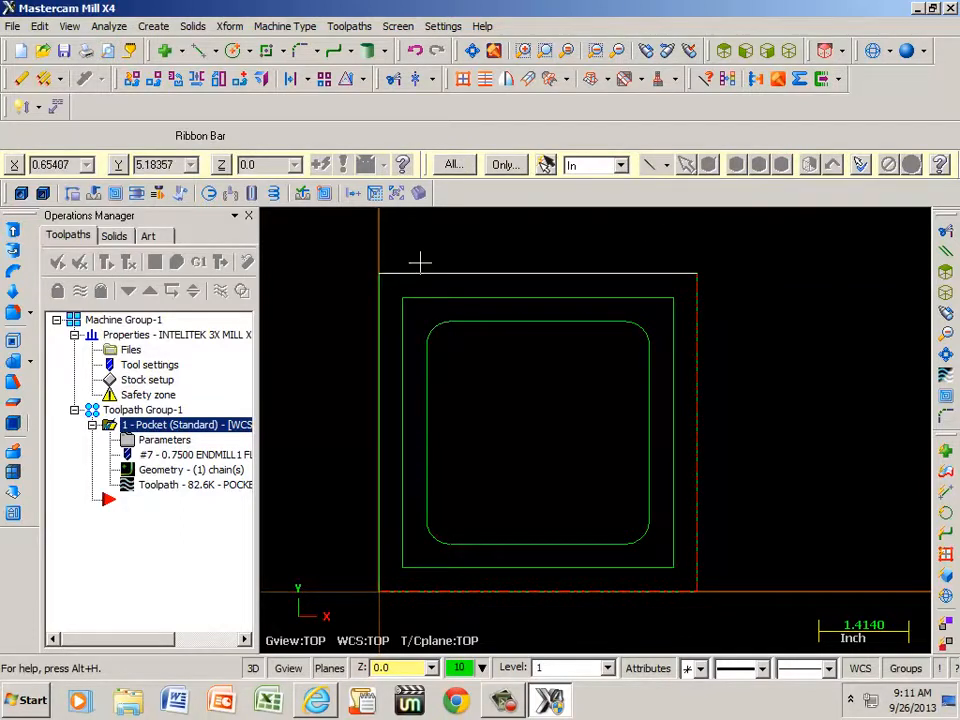
# Fillet the two upper corners of the inner offset square with a 0.375 inch radius.
pyautogui.click(300, 55)
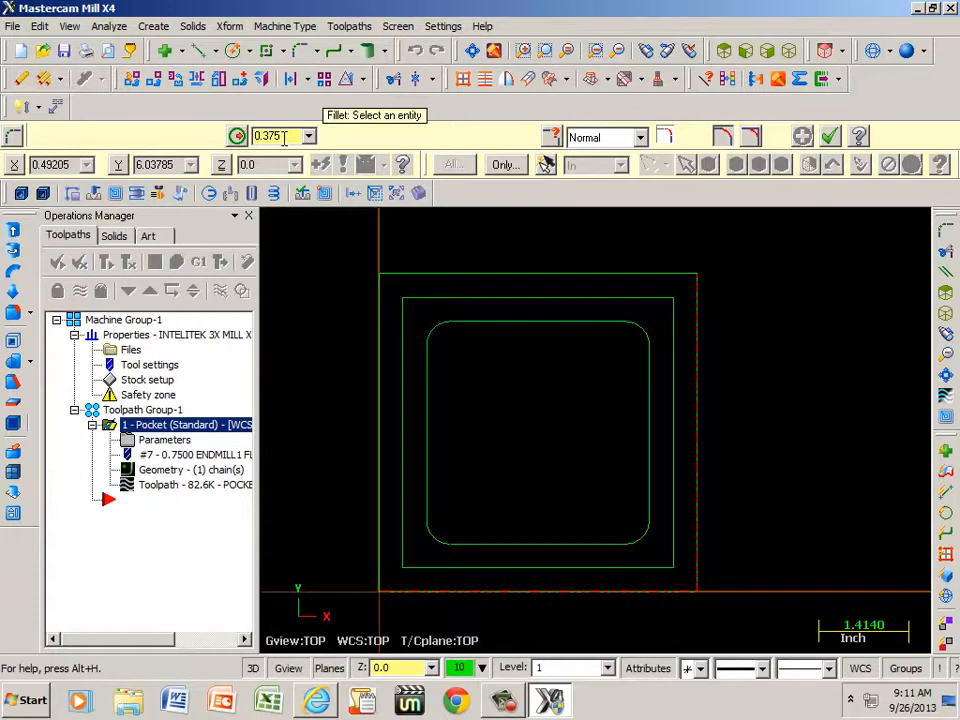
pyautogui.click(403, 315)
pyautogui.click(425, 298)
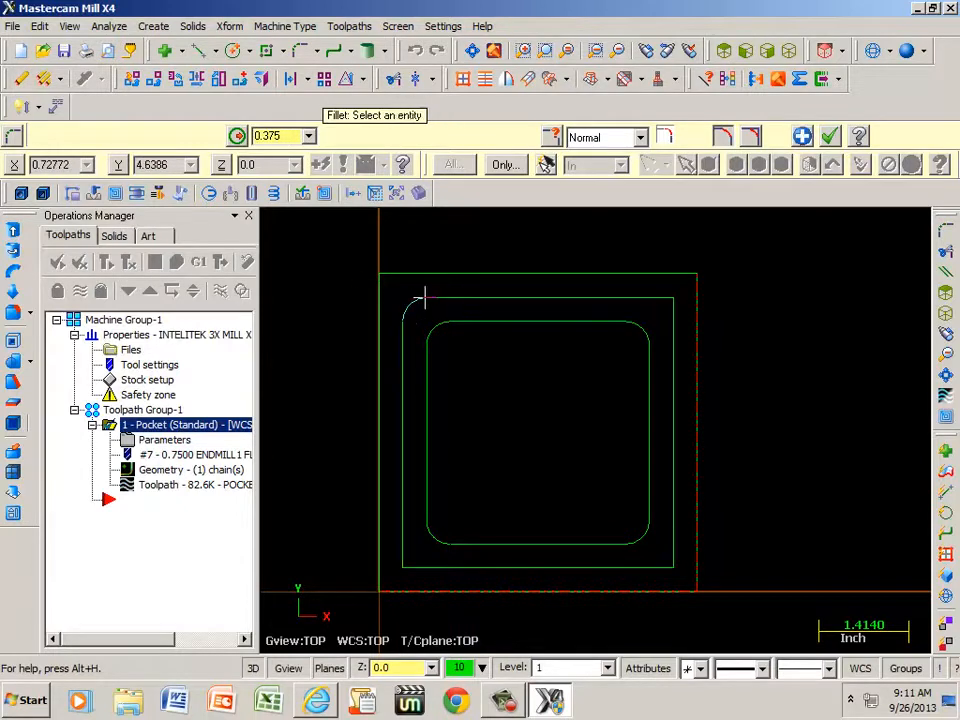
pyautogui.click(655, 298)
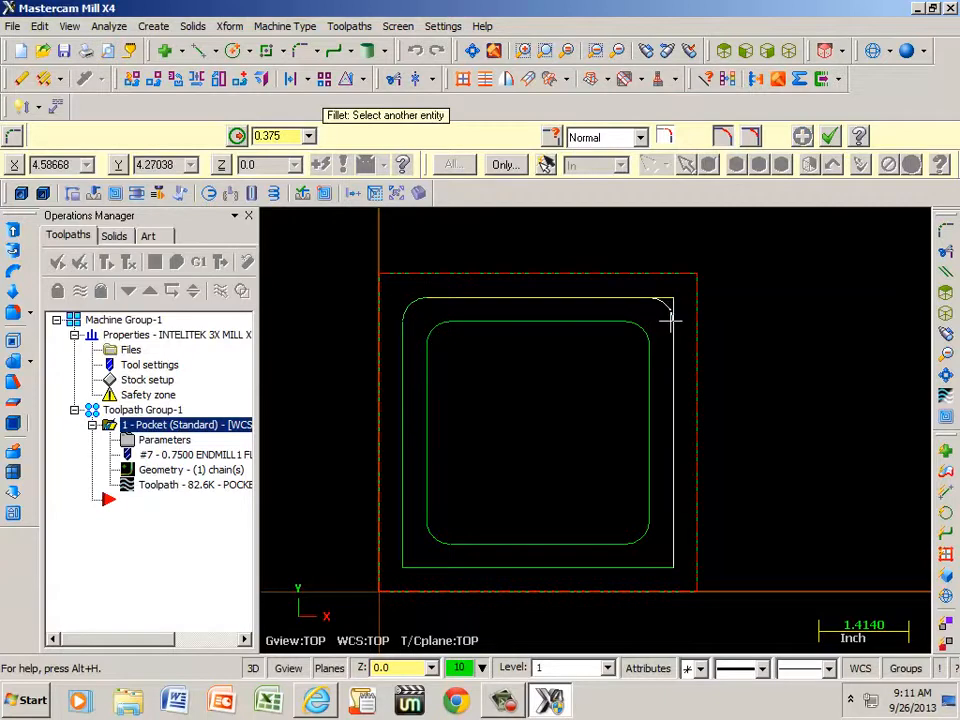
pyautogui.click(672, 350)
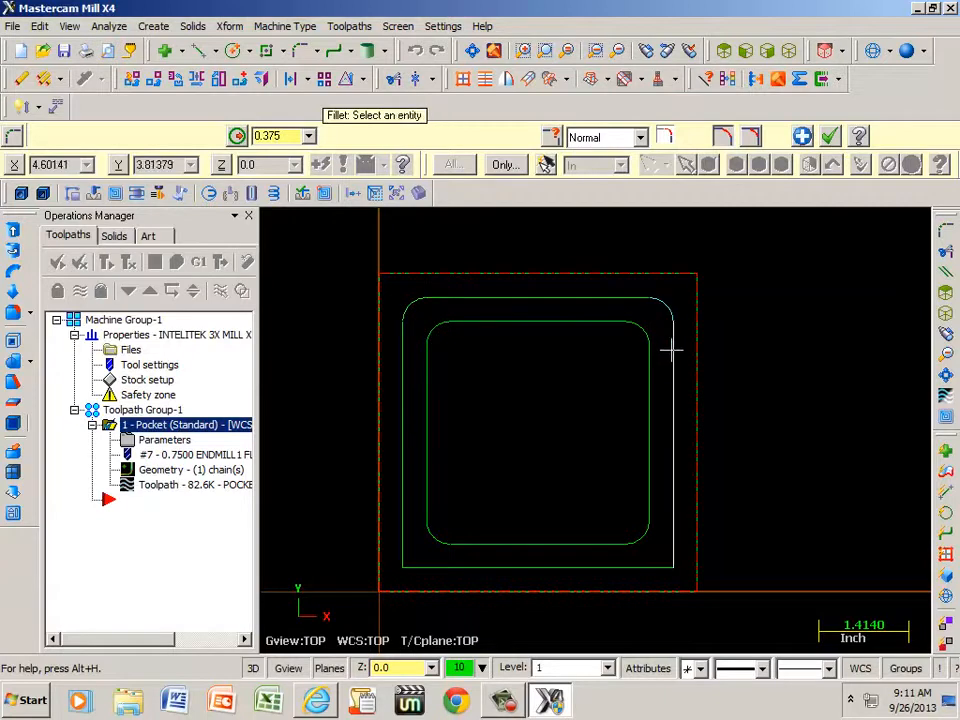
# Fillet the two lower corners of the inner offset square with the same 0.375 inch radius and finish the command.
pyautogui.click(672, 545)
pyautogui.click(662, 567)
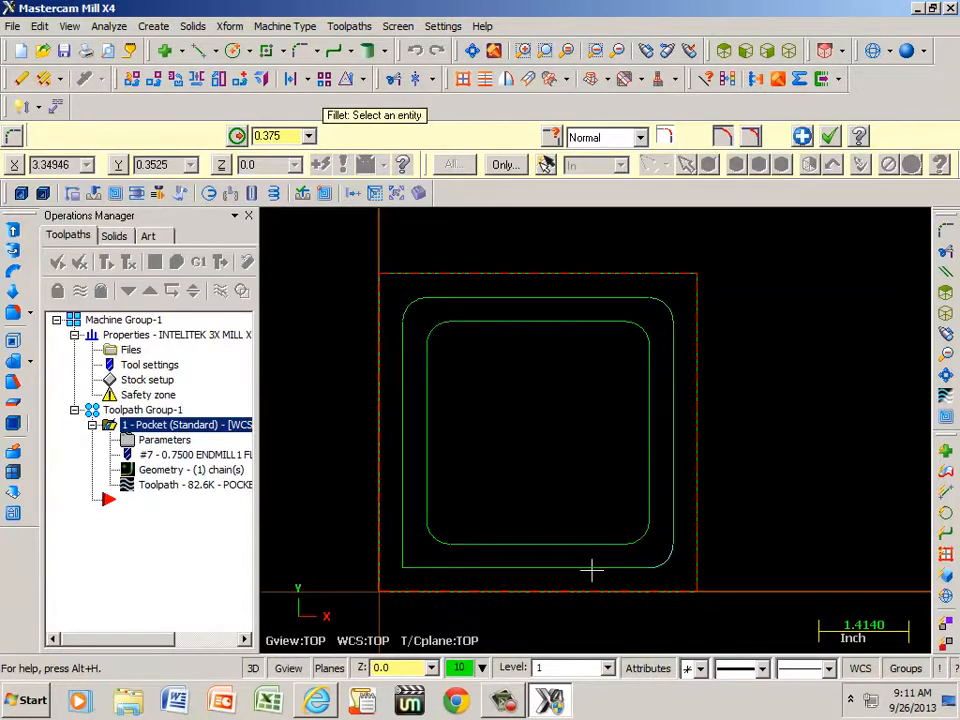
pyautogui.click(428, 567)
pyautogui.click(402, 536)
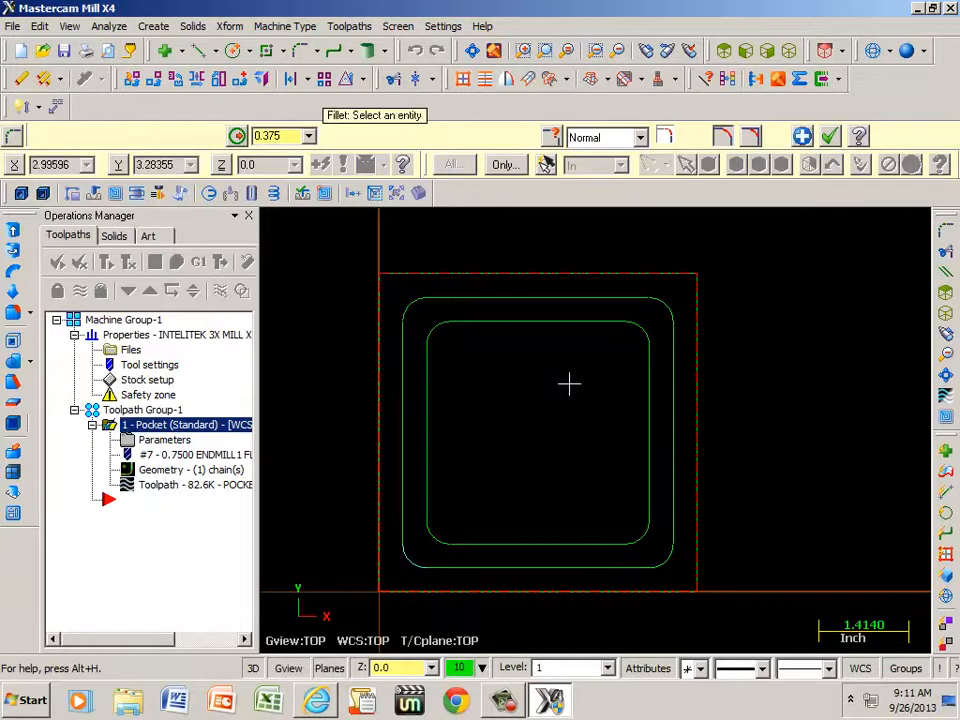
pyautogui.click(801, 137)
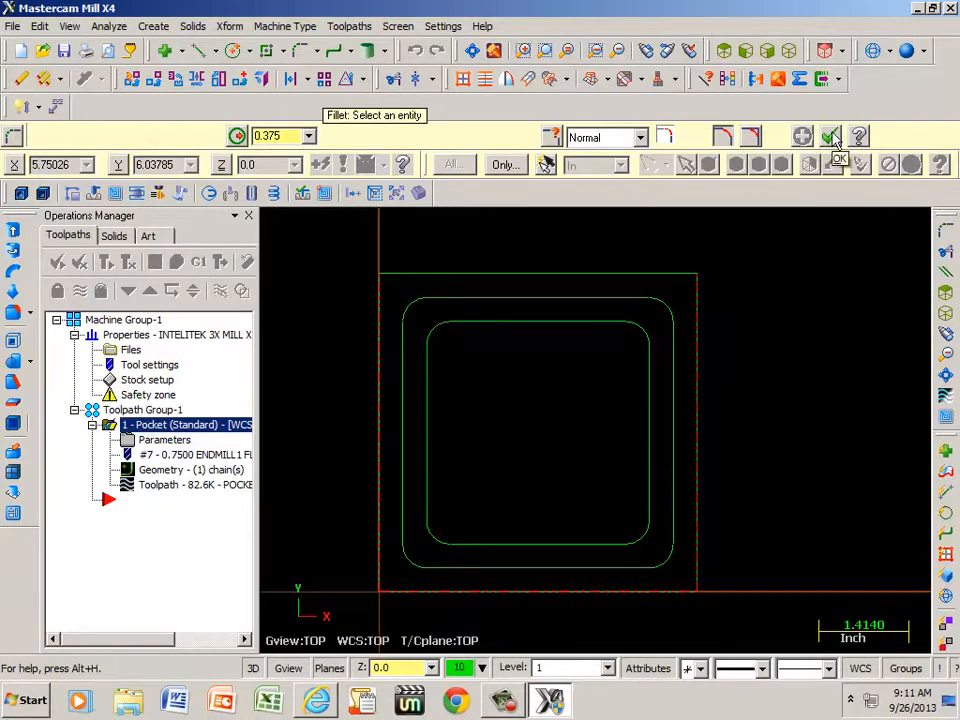
pyautogui.click(831, 139)
# Create a contour toolpath chained around the filleted square between the pocket and the outer edge, starting along its lower side.
pyautogui.scroll(1, 638, 427)
pyautogui.scroll(1, 638, 427)
pyautogui.scroll(-2, 636, 424)
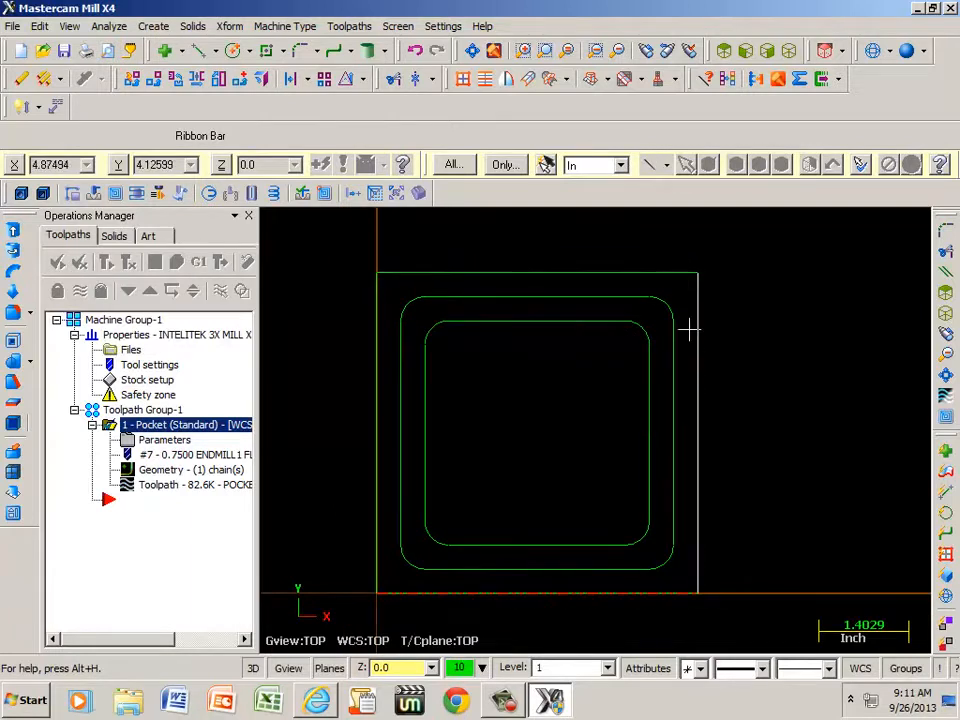
pyautogui.click(350, 26)
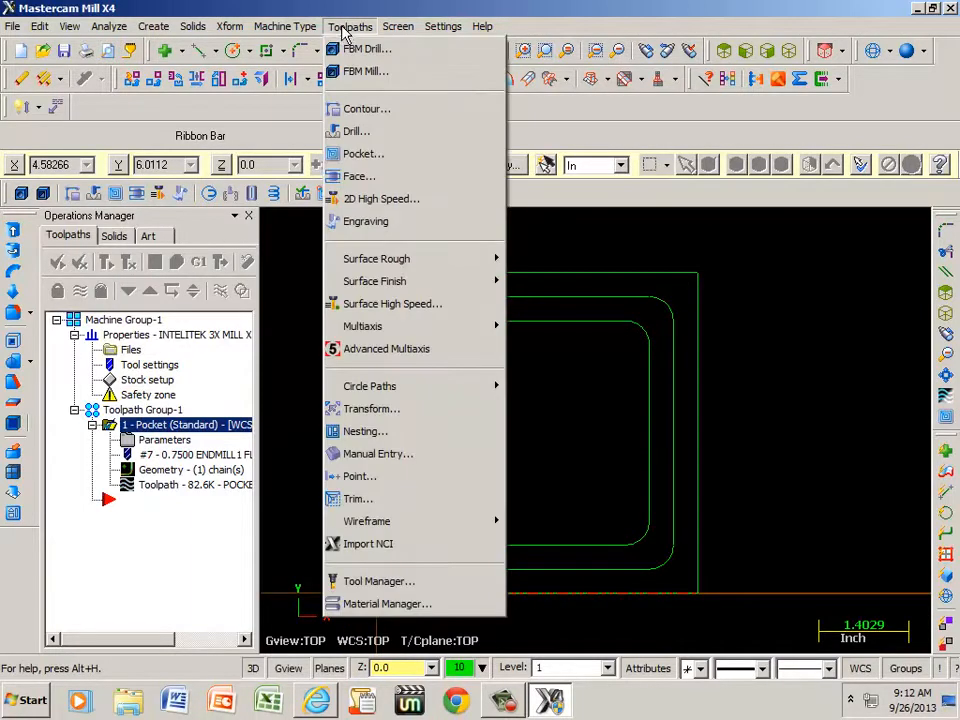
pyautogui.click(376, 118)
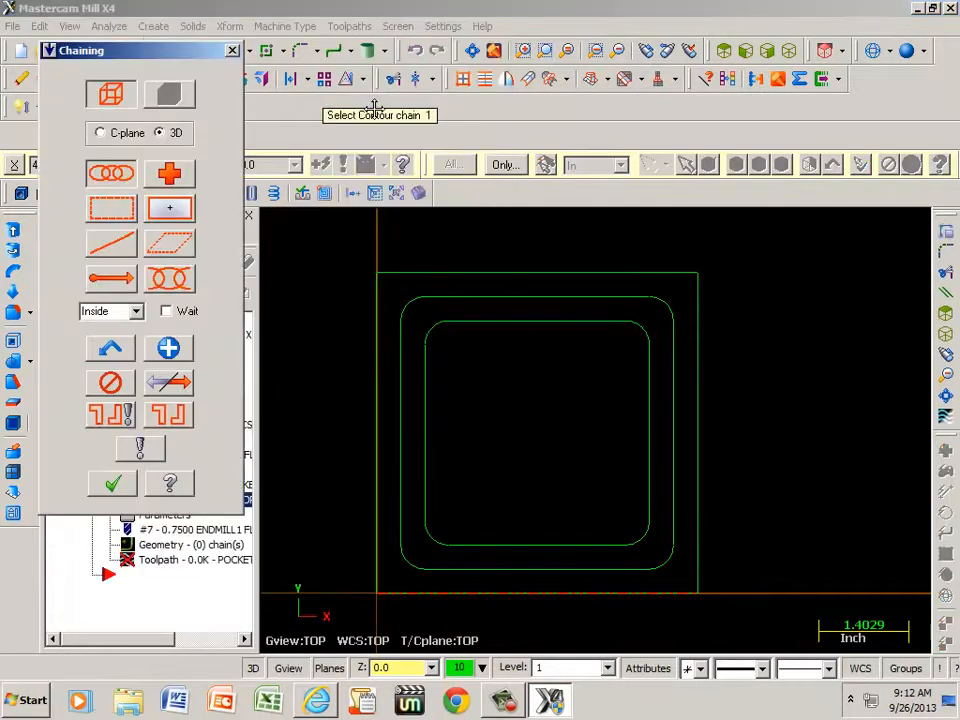
pyautogui.click(461, 570)
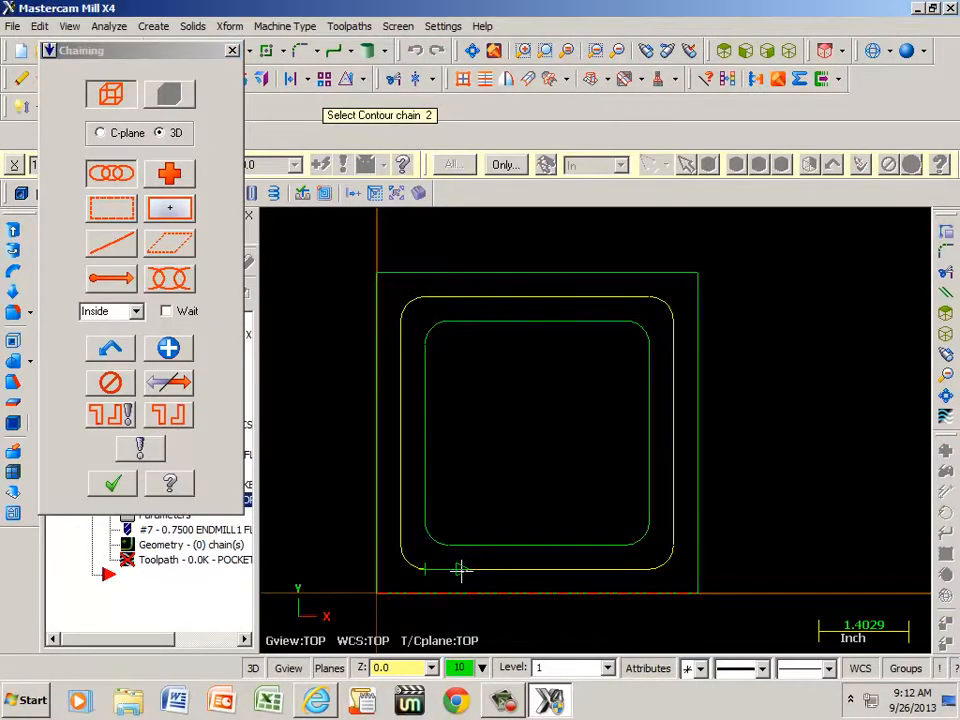
pyautogui.click(114, 487)
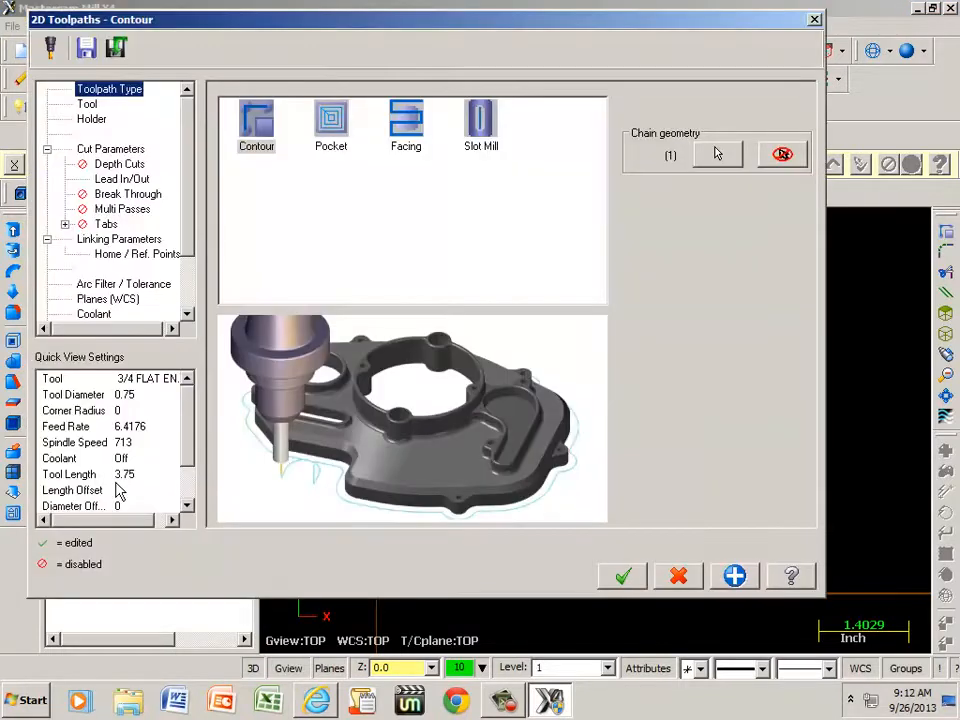
# Use the 3/4 flat endmill for the contour and set its compensation direction to Right.
pyautogui.click(87, 106)
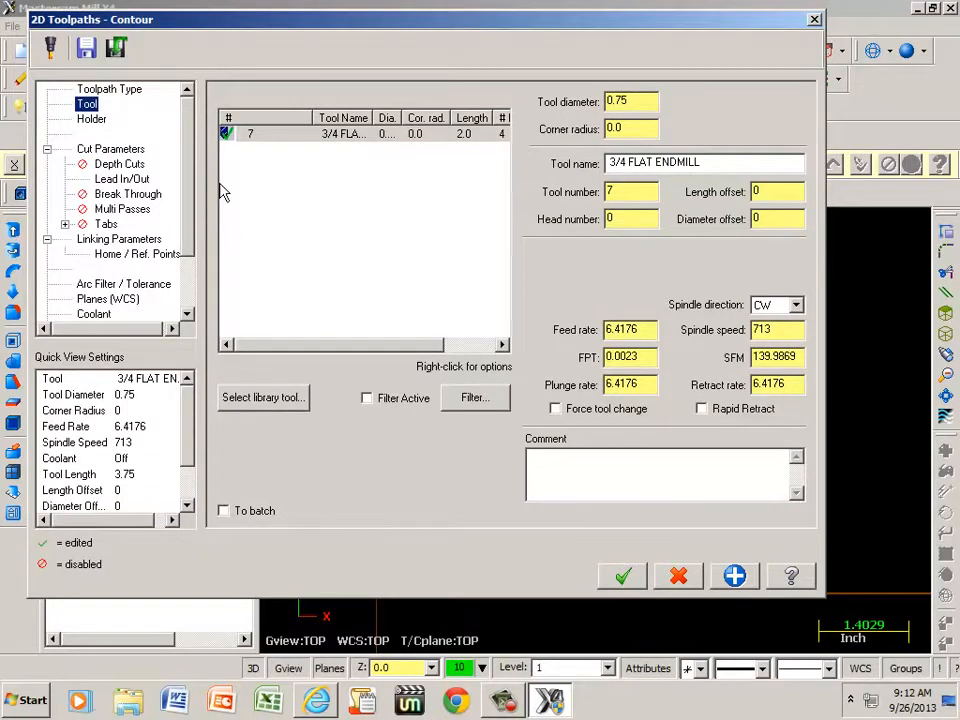
pyautogui.click(292, 141)
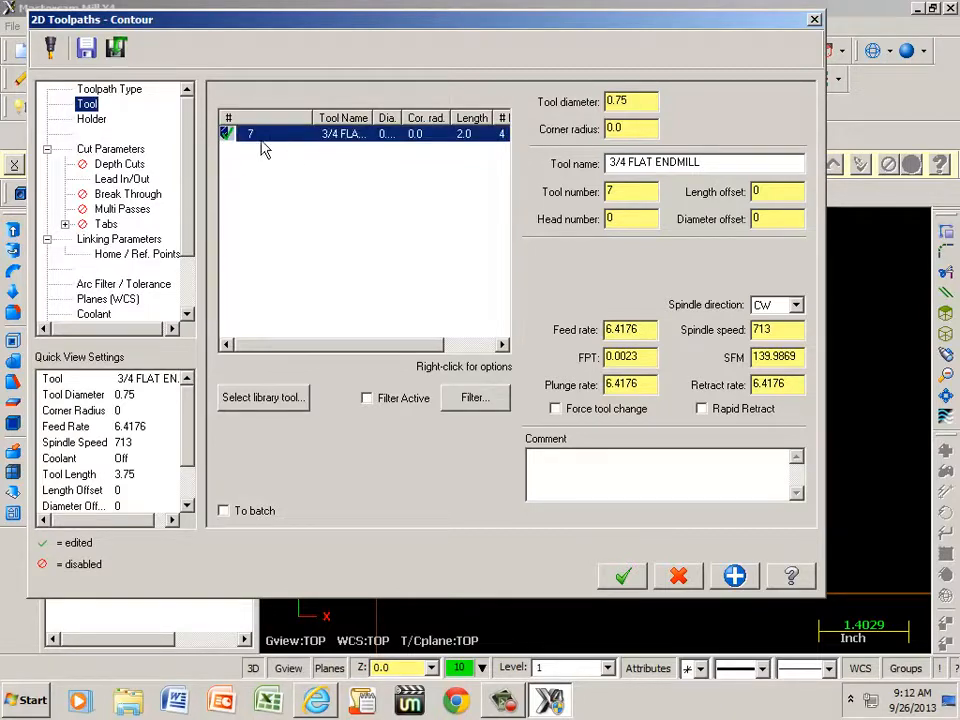
pyautogui.click(106, 151)
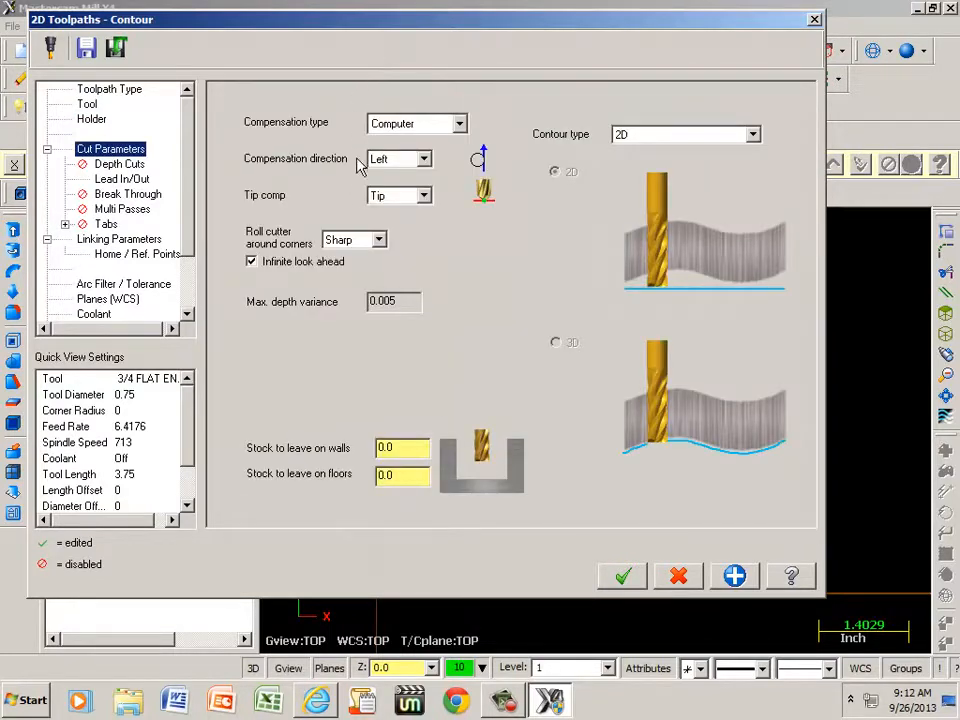
pyautogui.moveTo(499, 26); pyautogui.dragTo(441, 637)
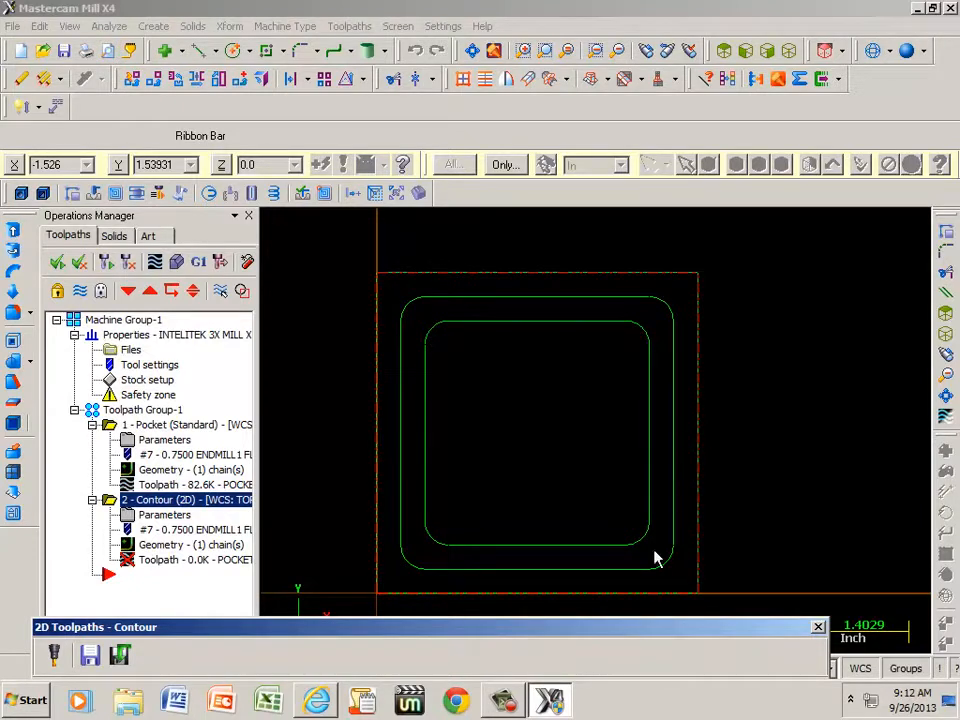
pyautogui.moveTo(576, 636); pyautogui.dragTo(536, 208)
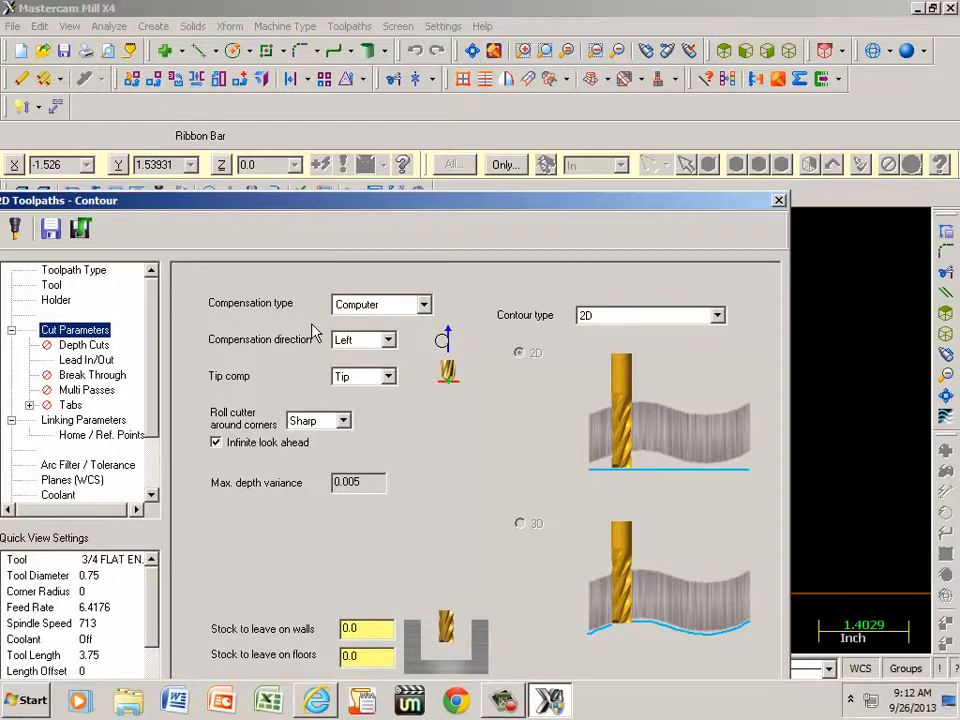
pyautogui.click(388, 339)
pyautogui.click(366, 369)
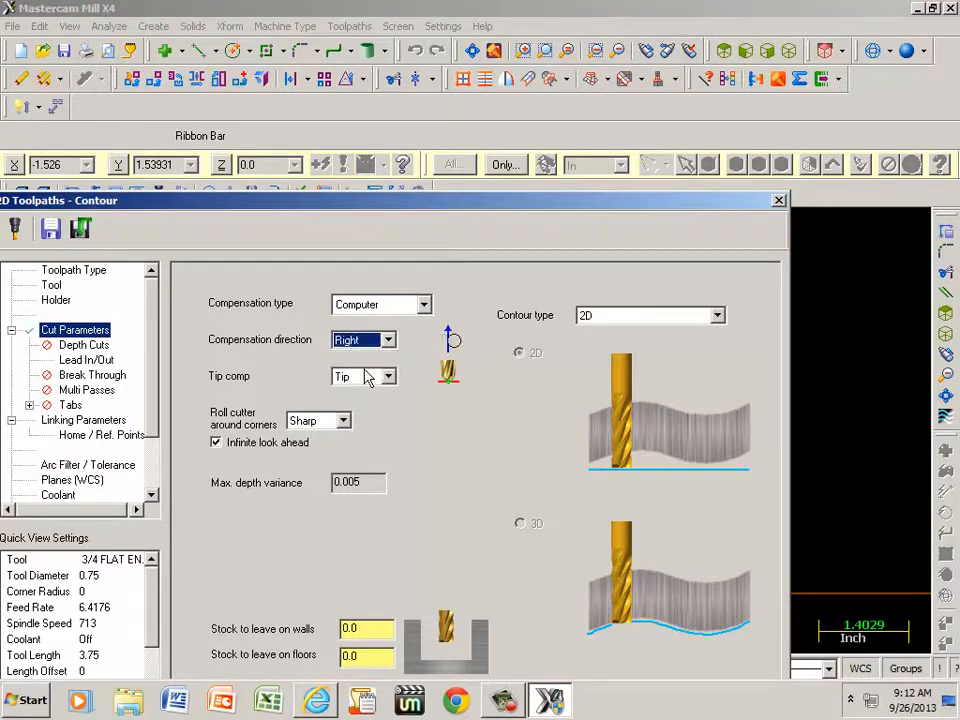
# Enable depth cuts for the contour operation and replace the maximum rough step value.
pyautogui.moveTo(336, 207); pyautogui.dragTo(420, 149)
pyautogui.click(178, 289)
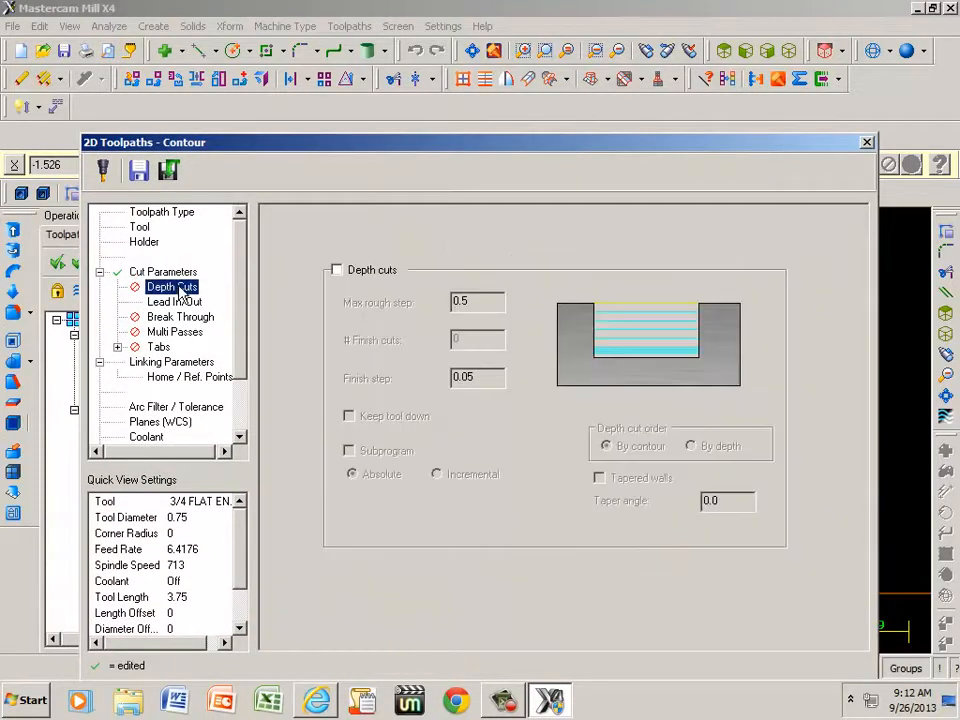
pyautogui.click(336, 270)
pyautogui.moveTo(482, 301); pyautogui.dragTo(421, 302)
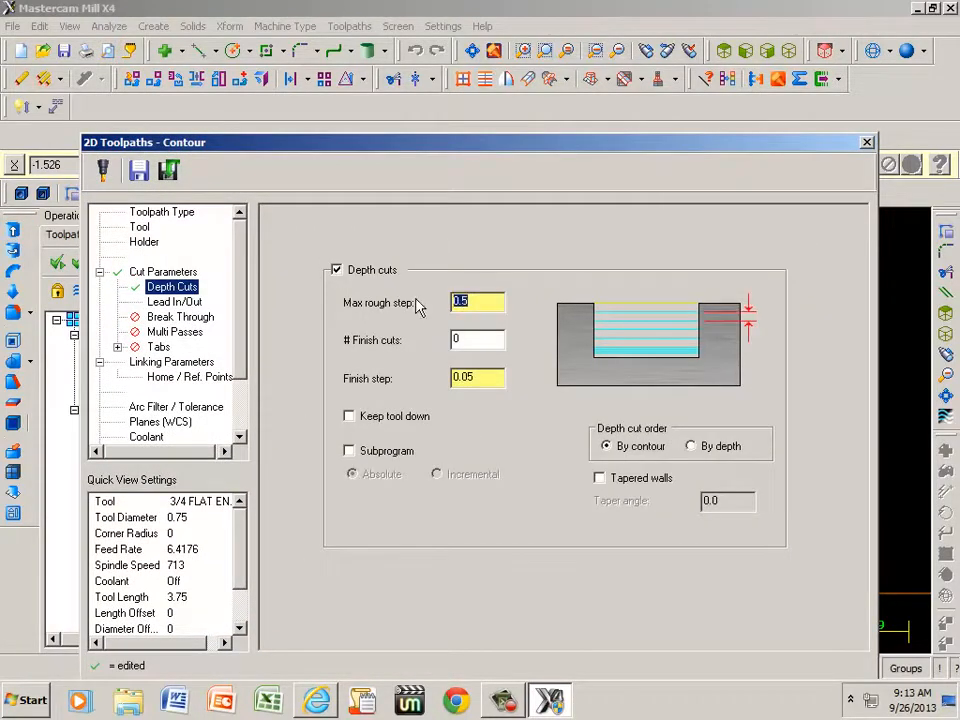
pyautogui.press('BackSpace')
# Turn off lead in/out for the contour and check the multi passes settings.
pyautogui.click(174, 301)
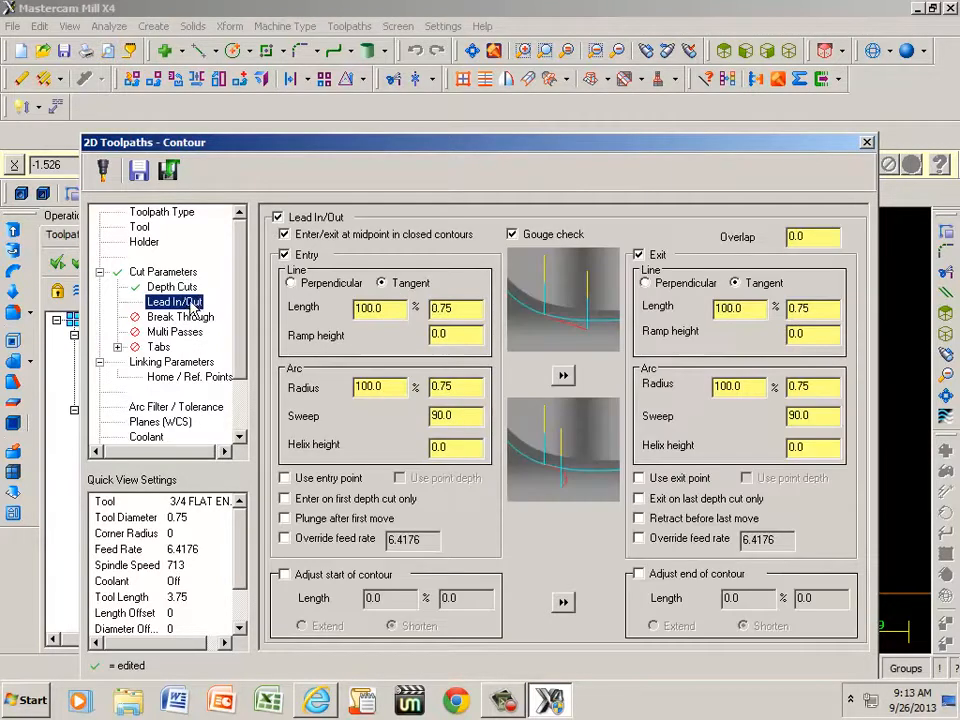
pyautogui.click(278, 218)
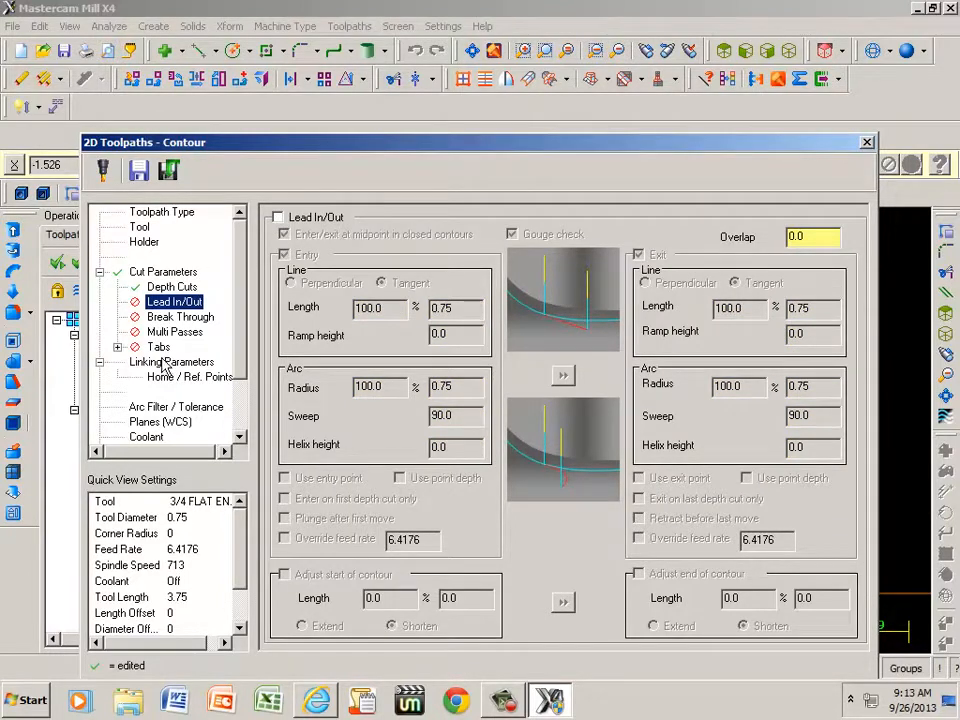
pyautogui.click(163, 335)
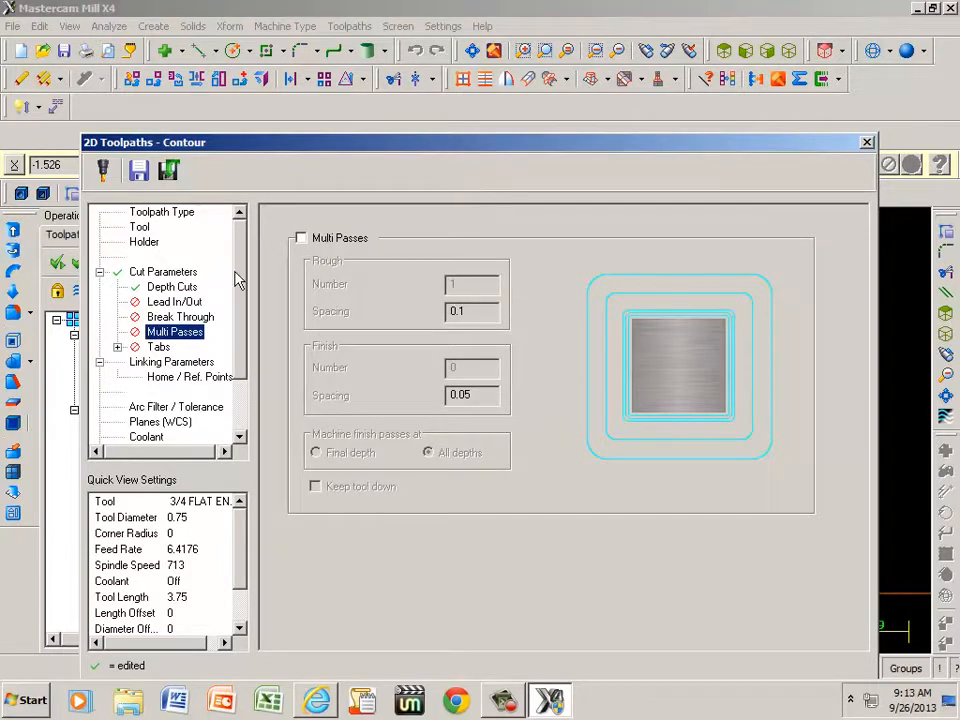
# Set the contour's absolute depth to -0.25 in the linking parameters, check the coolant settings, and generate the toolpath.
pyautogui.click(176, 366)
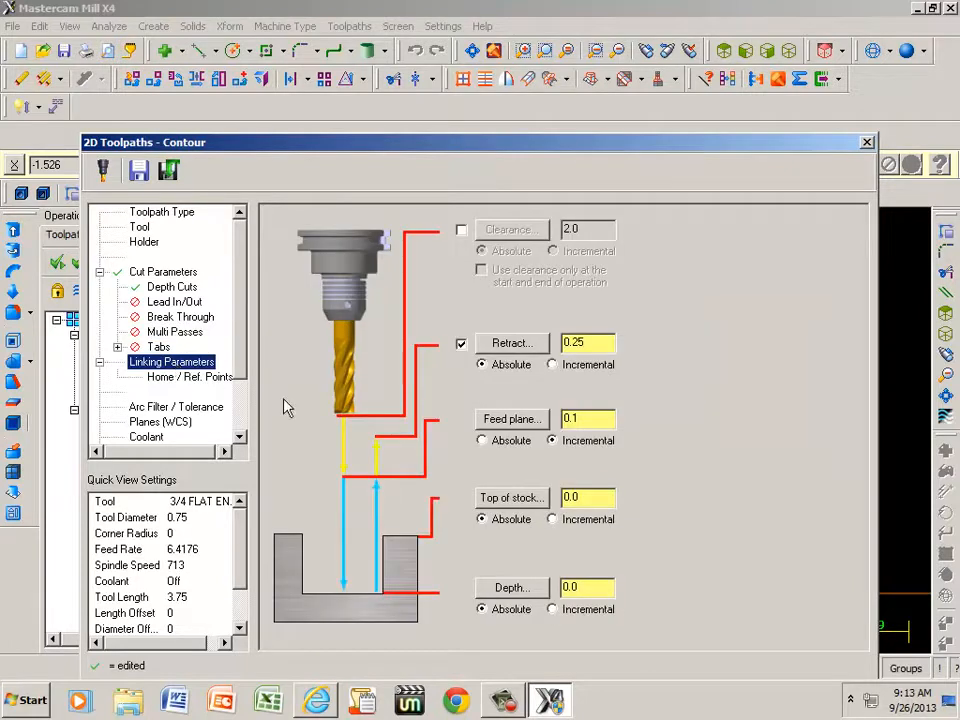
pyautogui.doubleClick(586, 587)
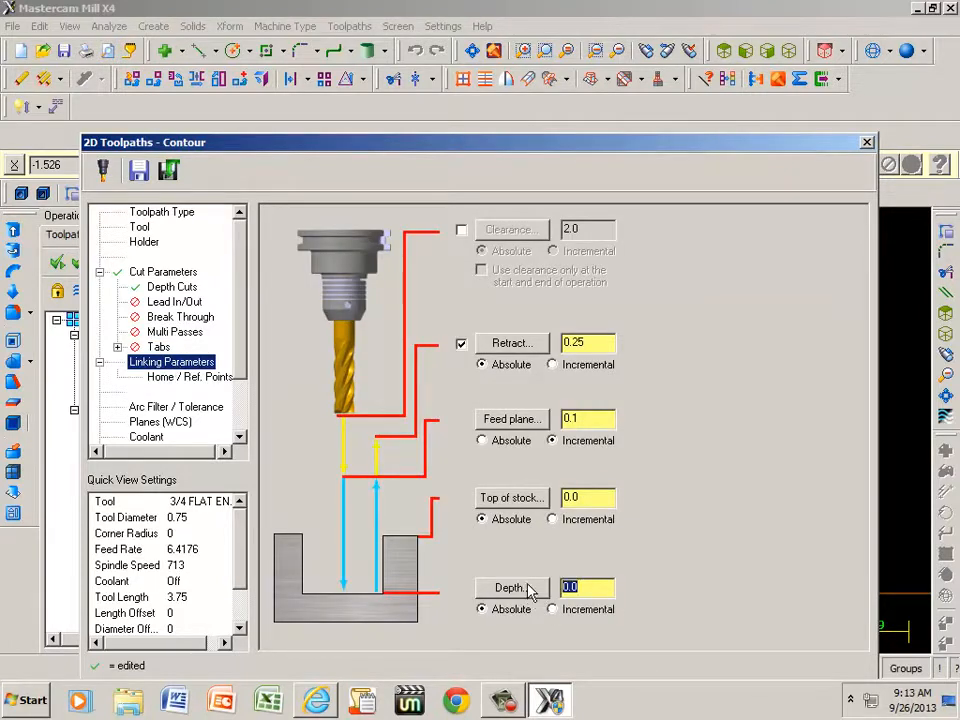
pyautogui.write('-1')
pyautogui.moveTo(480, 150); pyautogui.dragTo(483, 63)
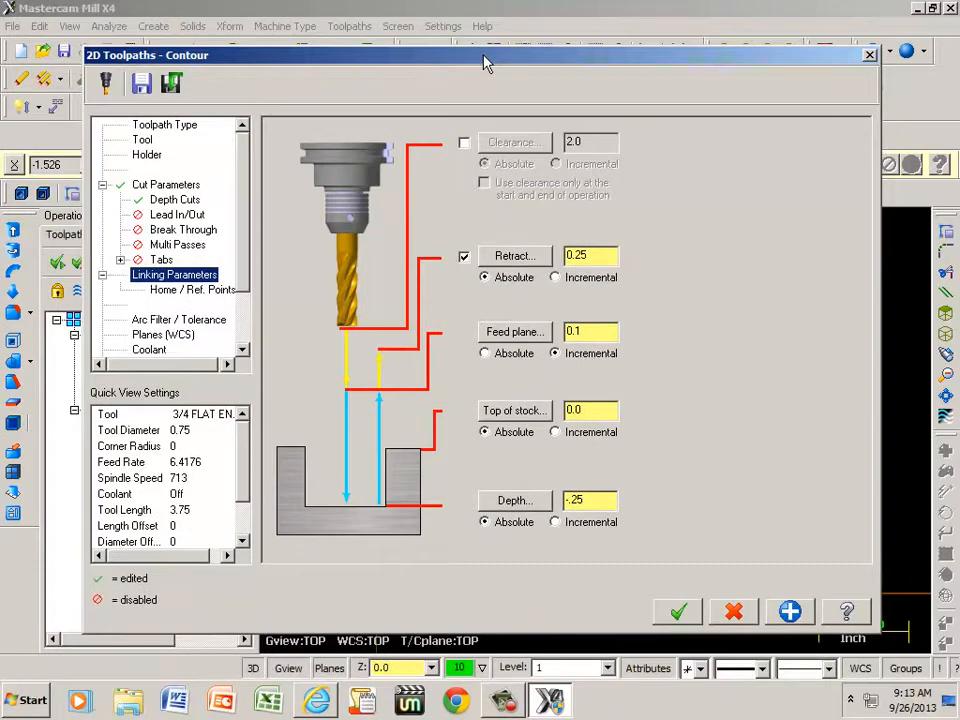
pyautogui.click(150, 350)
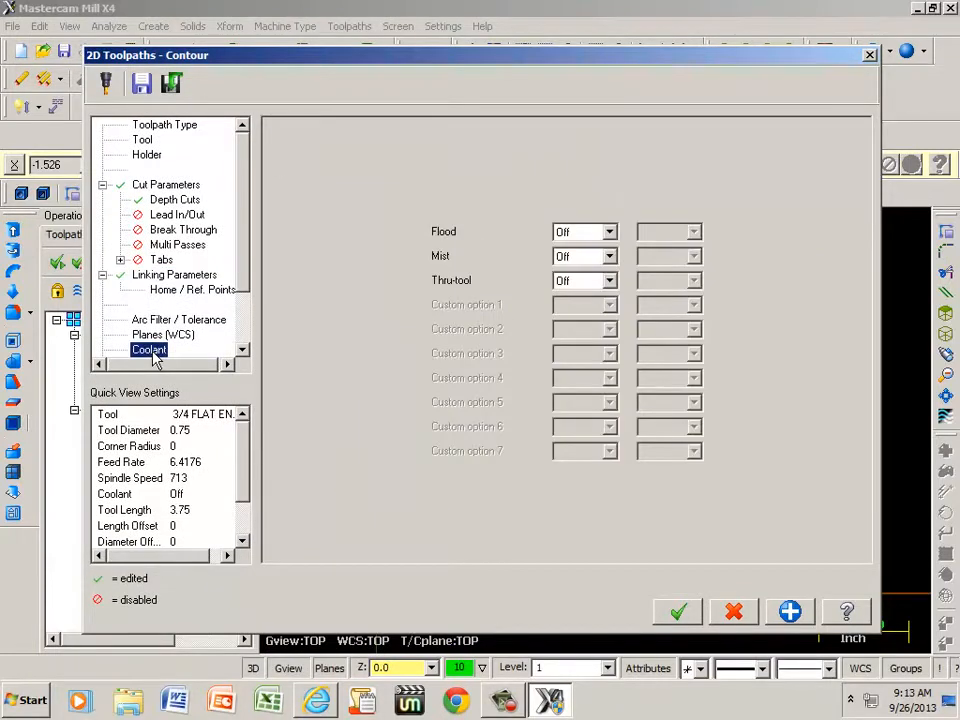
pyautogui.click(160, 276)
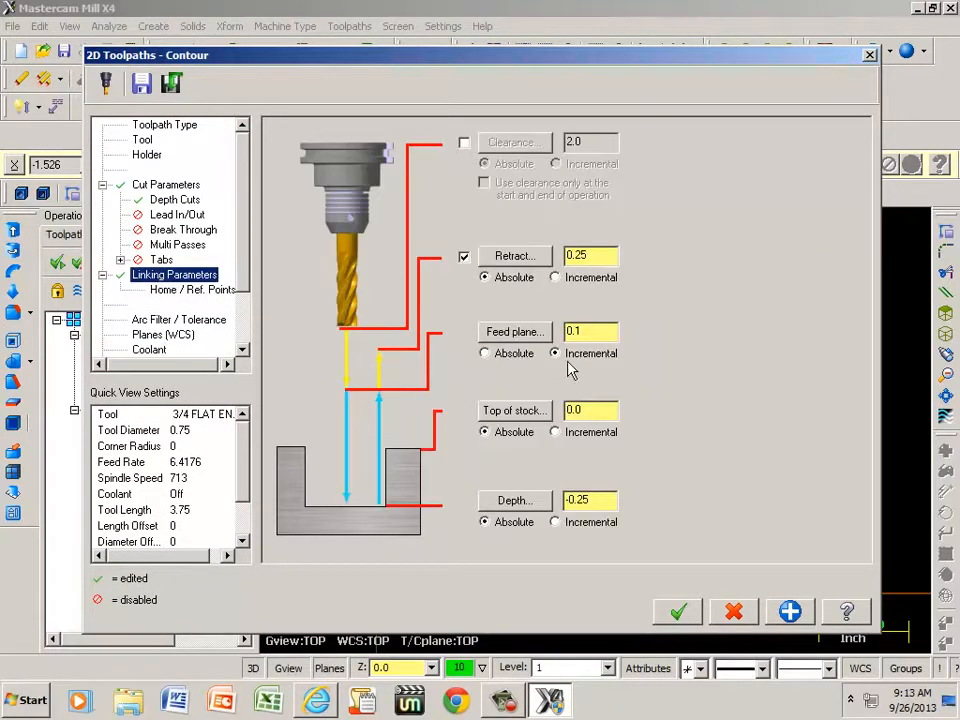
pyautogui.click(679, 612)
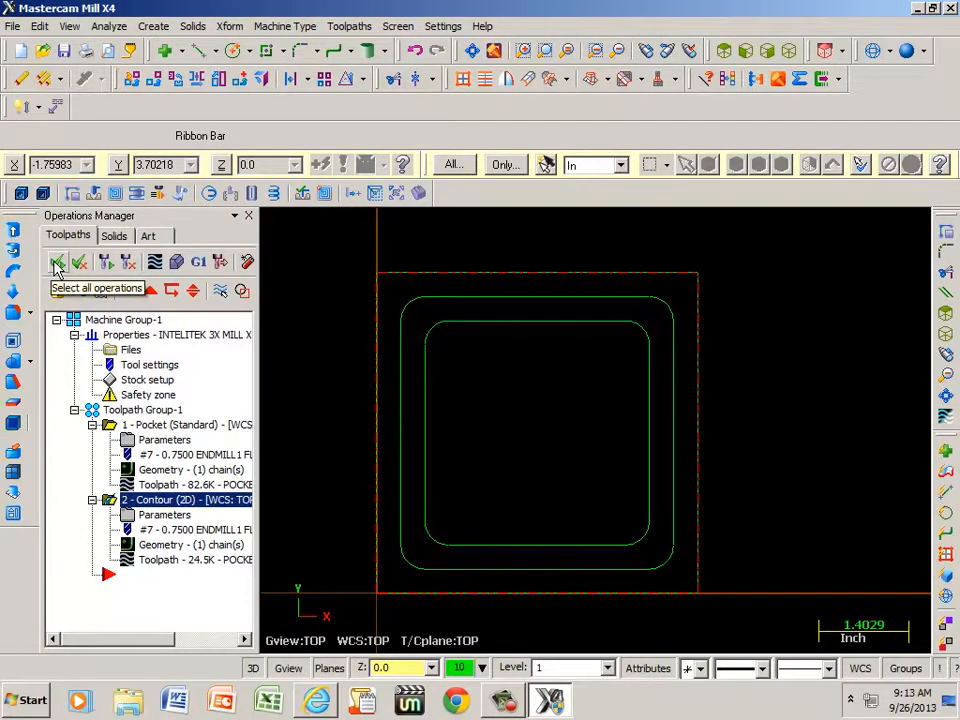
# Verify only the contour operation in the isometric view, running the cutting simulation and rotating the simulated part for inspection.
pyautogui.click(113, 505)
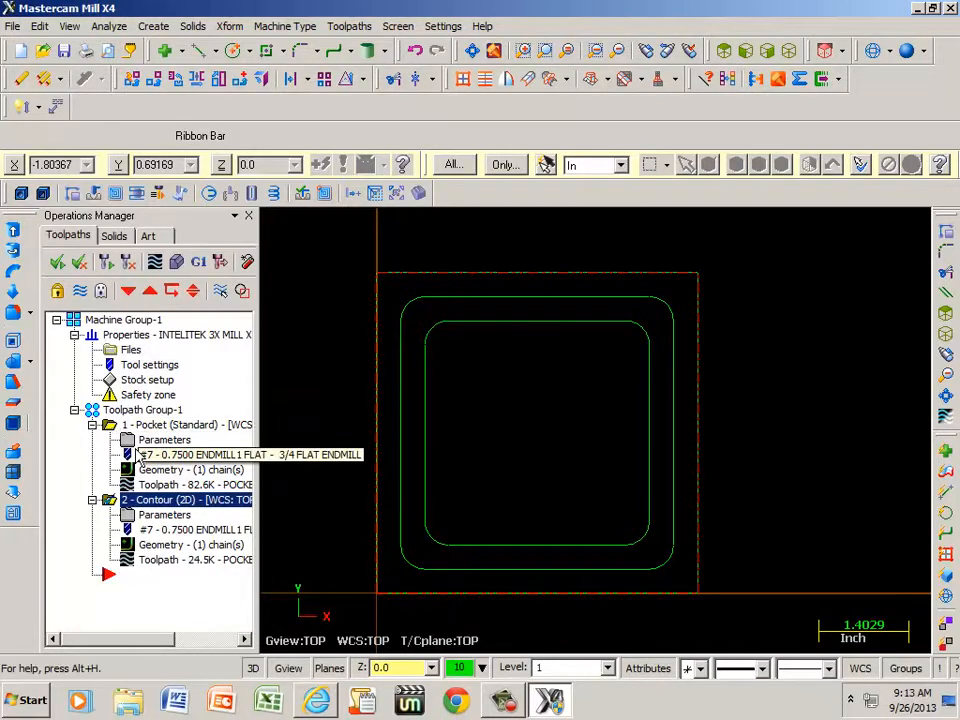
pyautogui.click(789, 51)
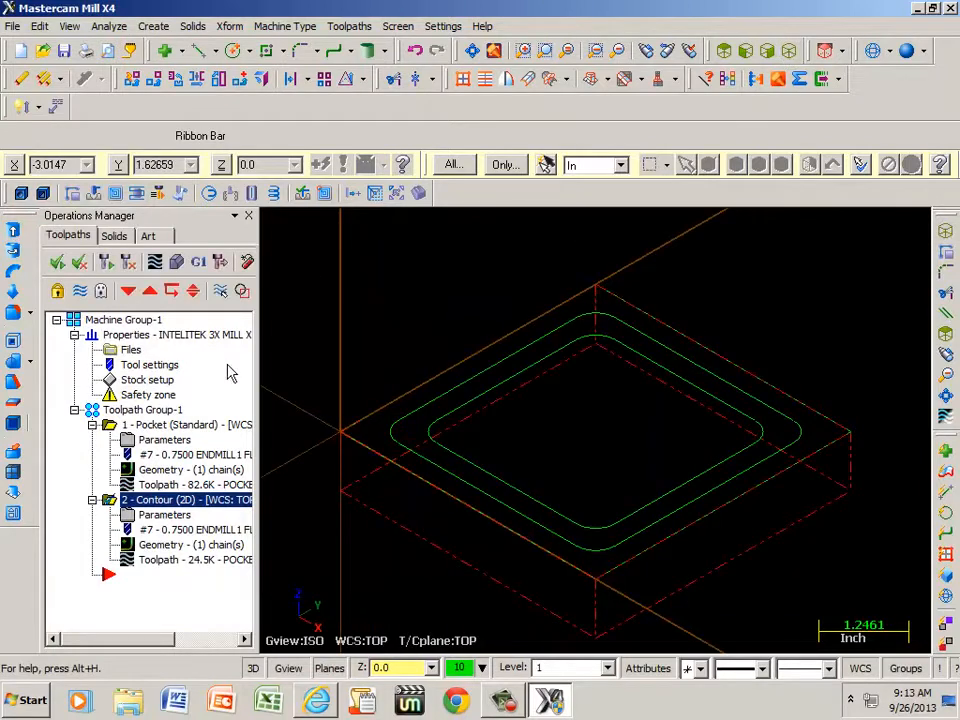
pyautogui.click(177, 263)
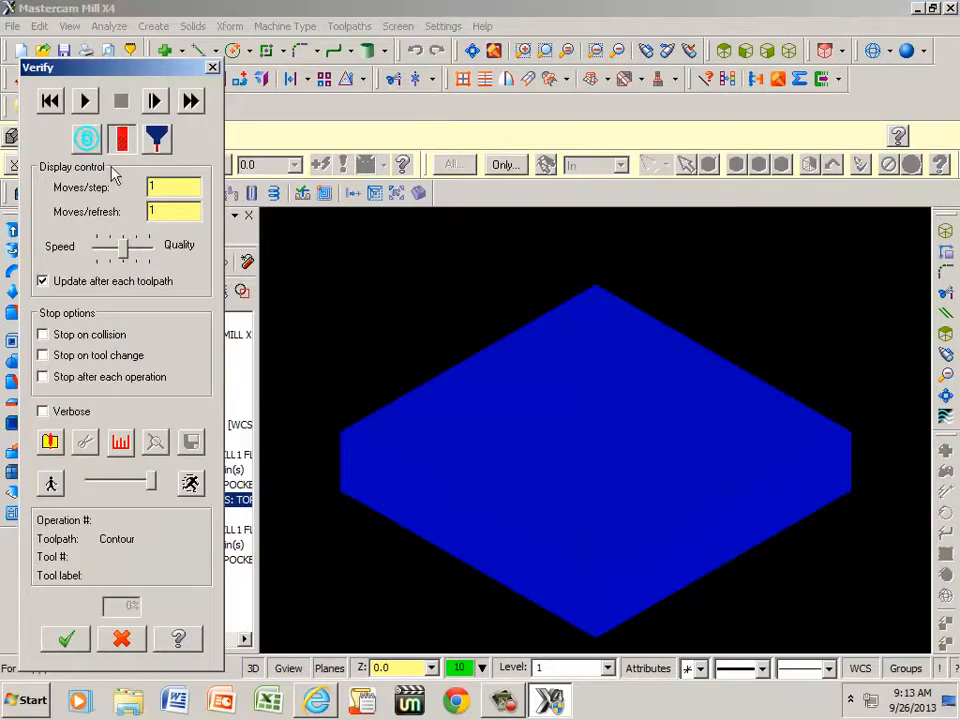
pyautogui.click(82, 100)
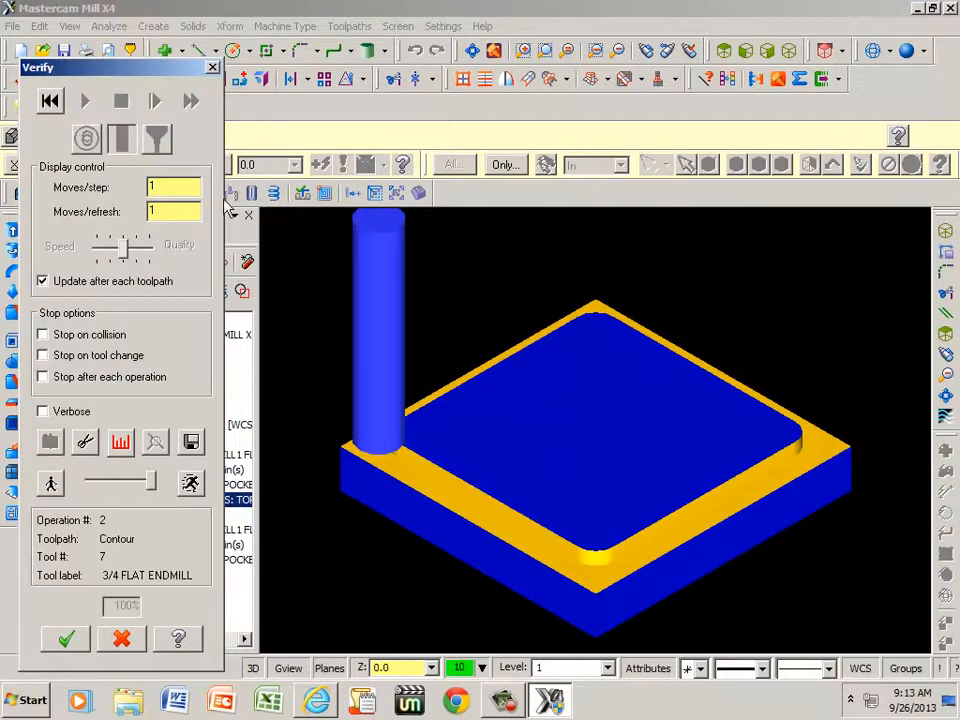
pyautogui.rightClick(525, 267)
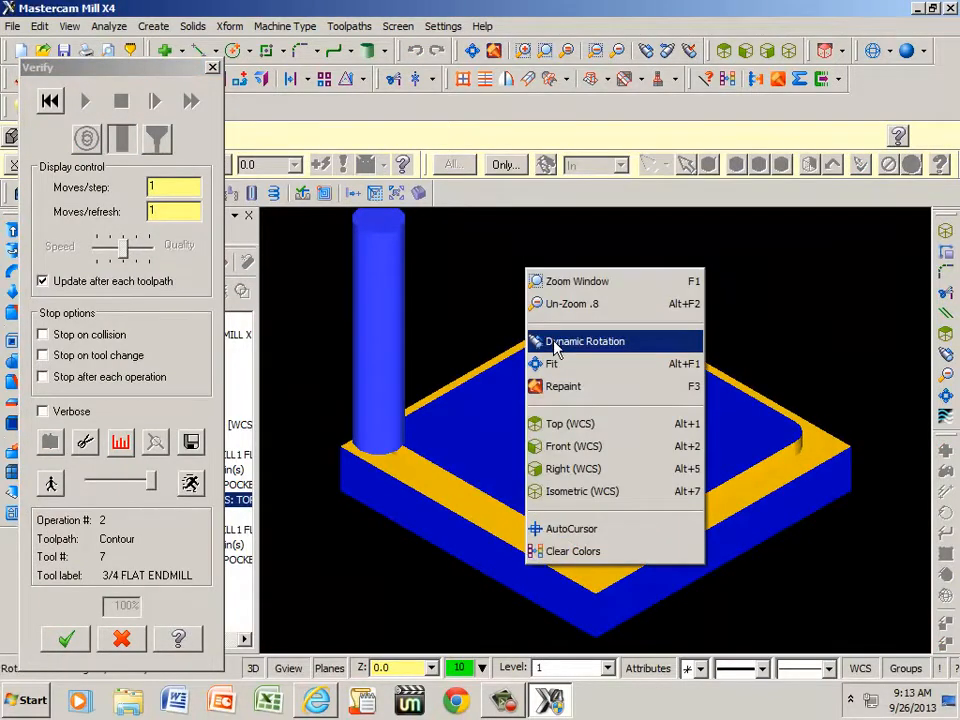
pyautogui.click(560, 338)
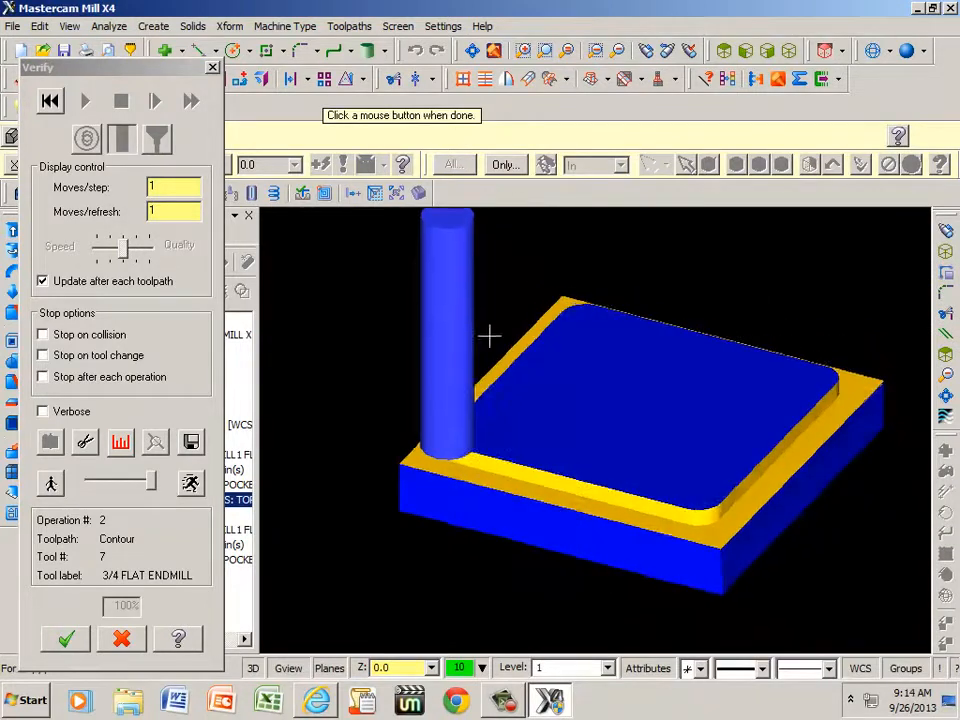
# Finish rotating the simulated contour part and close the verification.
pyautogui.click(500, 340)
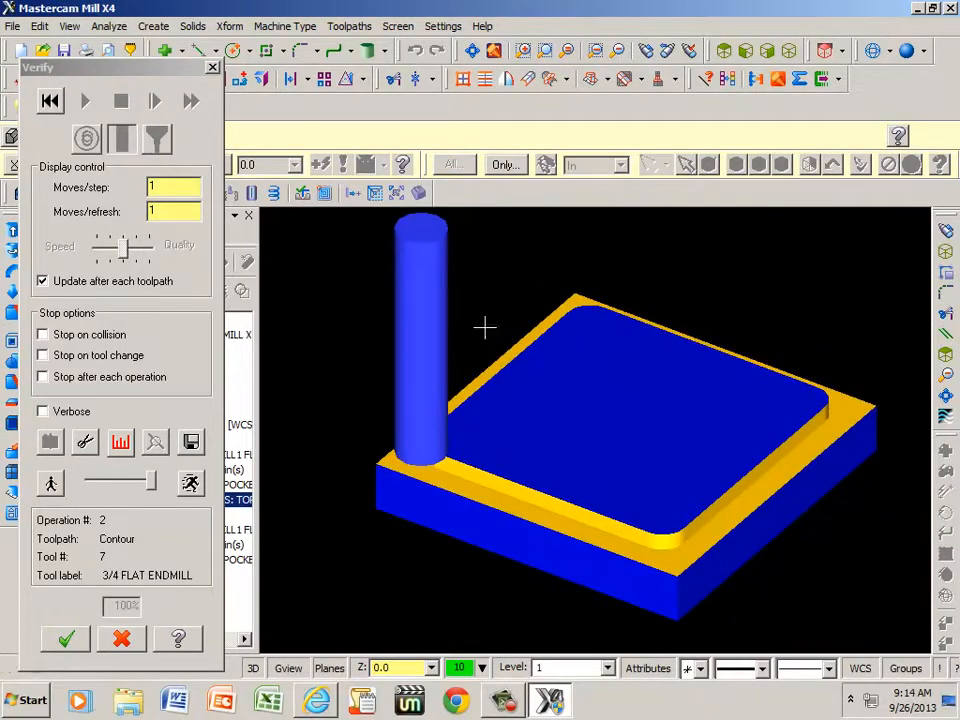
pyautogui.click(212, 67)
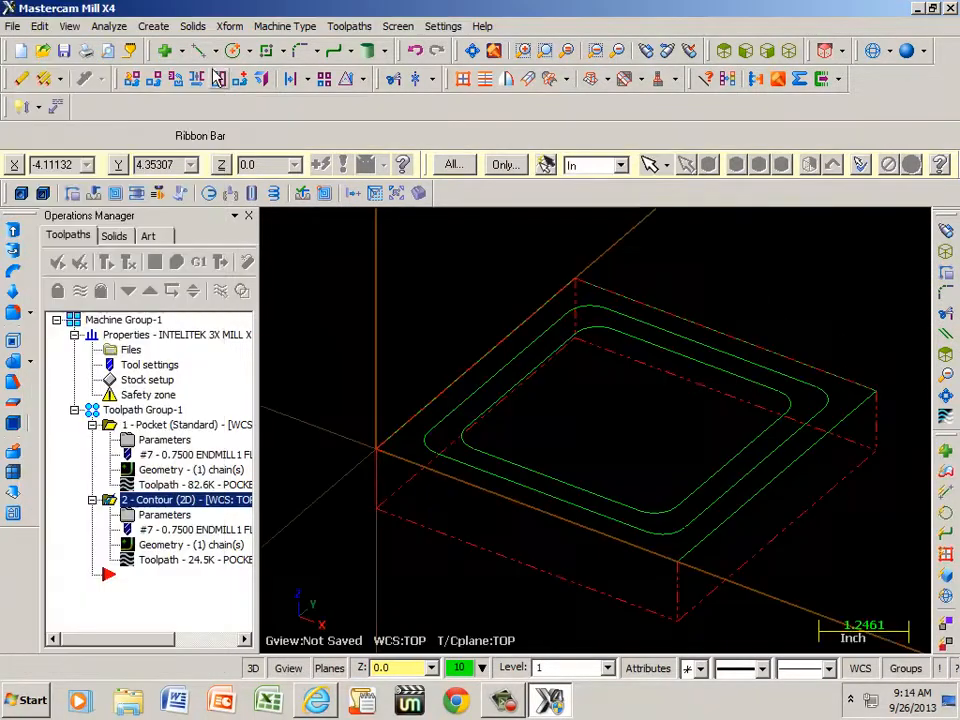
# Try enabling Multi Passes in the contour operation's cut parameters to inspect its options, and close the parameters without saving.
pyautogui.click(156, 514)
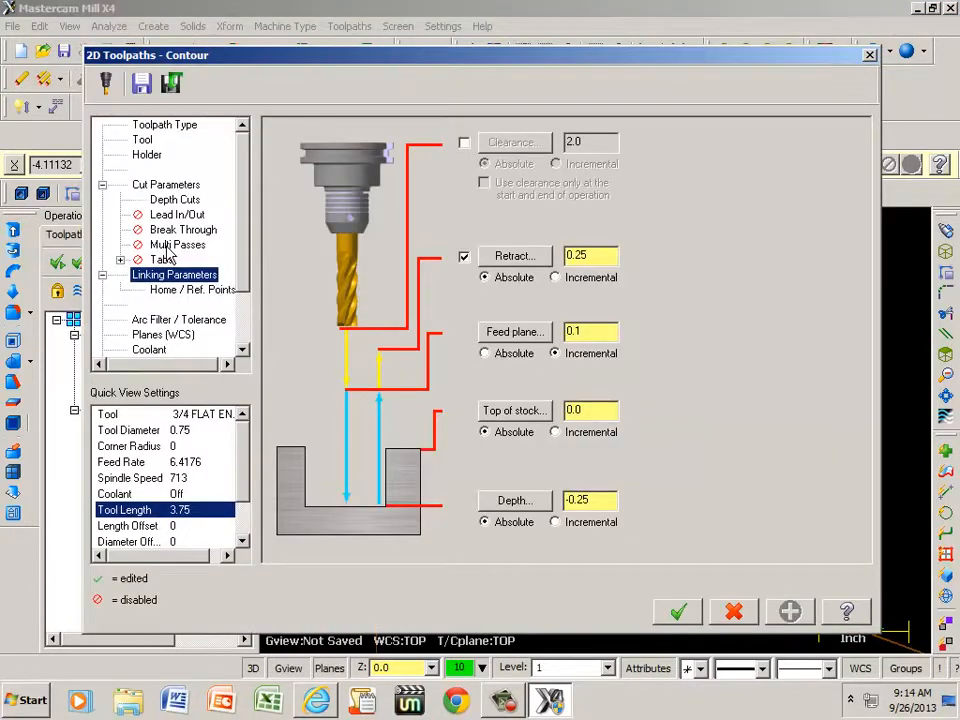
pyautogui.moveTo(531, 58); pyautogui.dragTo(242, 484)
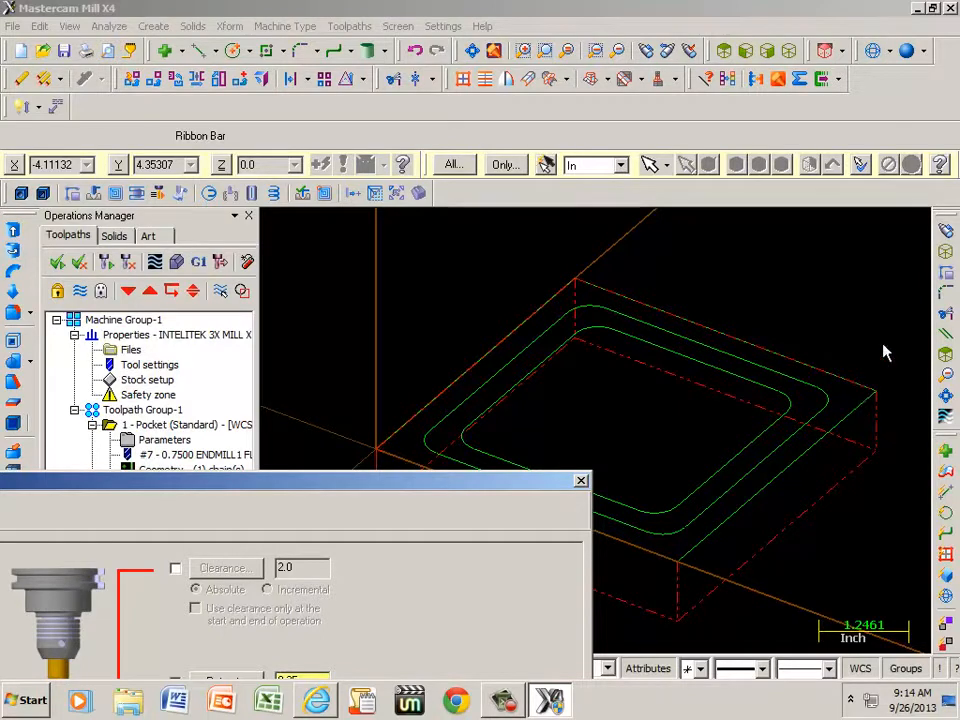
pyautogui.moveTo(446, 487); pyautogui.dragTo(710, 126)
pyautogui.click(152, 309)
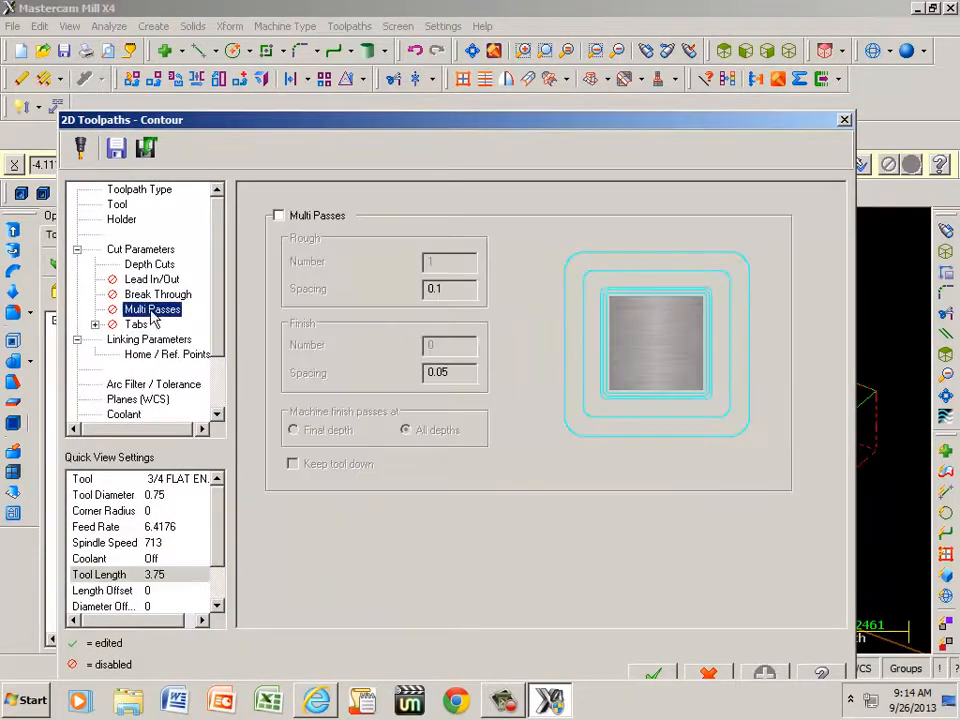
pyautogui.click(278, 215)
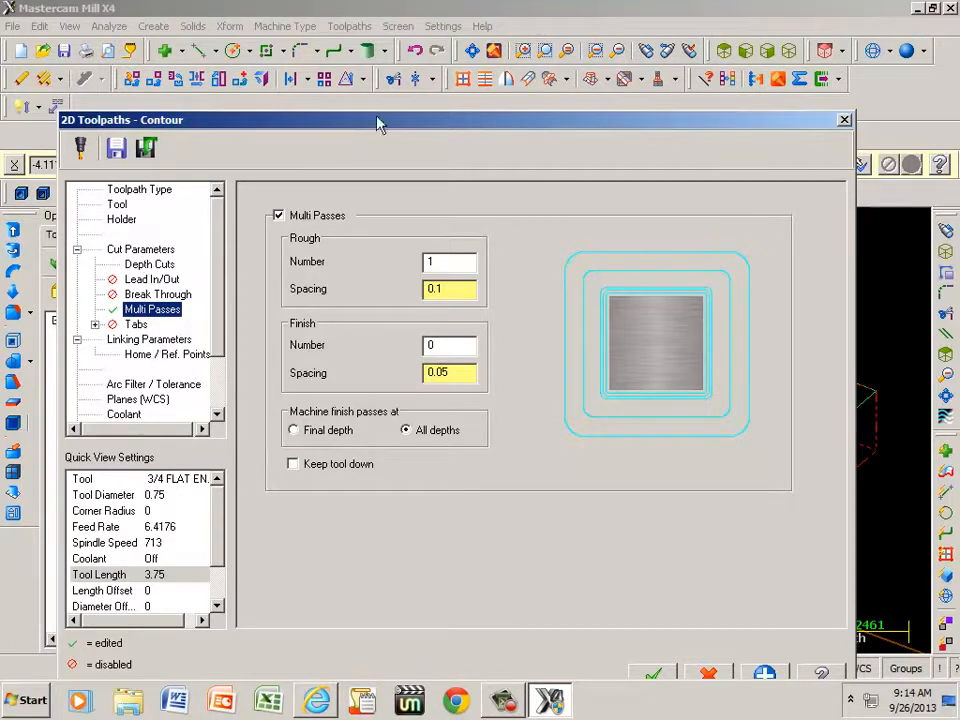
pyautogui.click(845, 122)
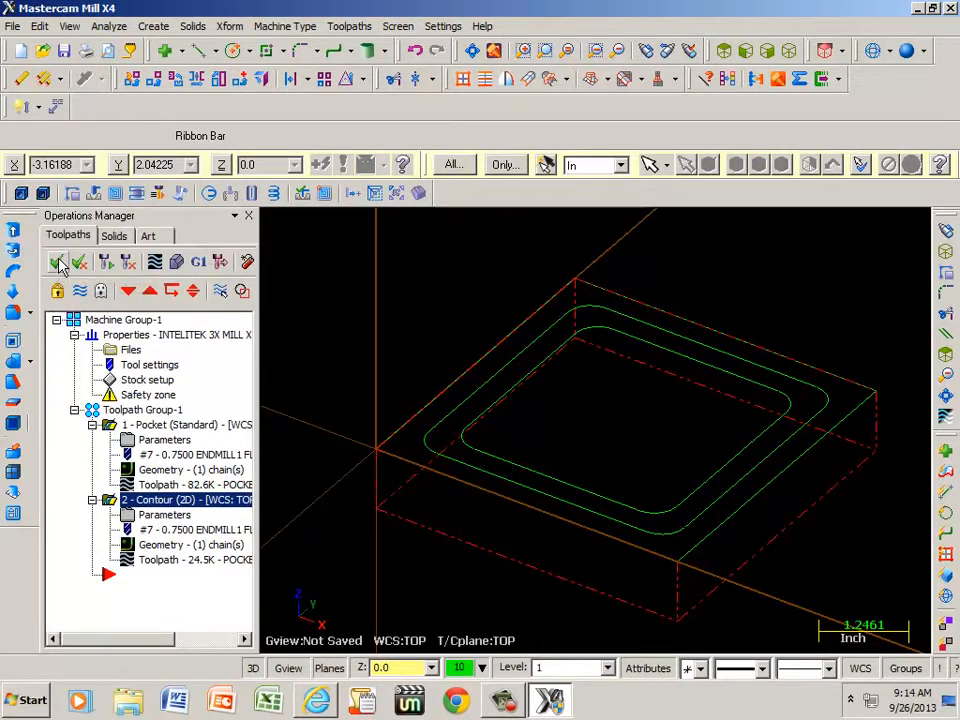
# Select all operations, verify the pocket and contour together by running the full cutting simulation, and close the verification.
pyautogui.click(178, 264)
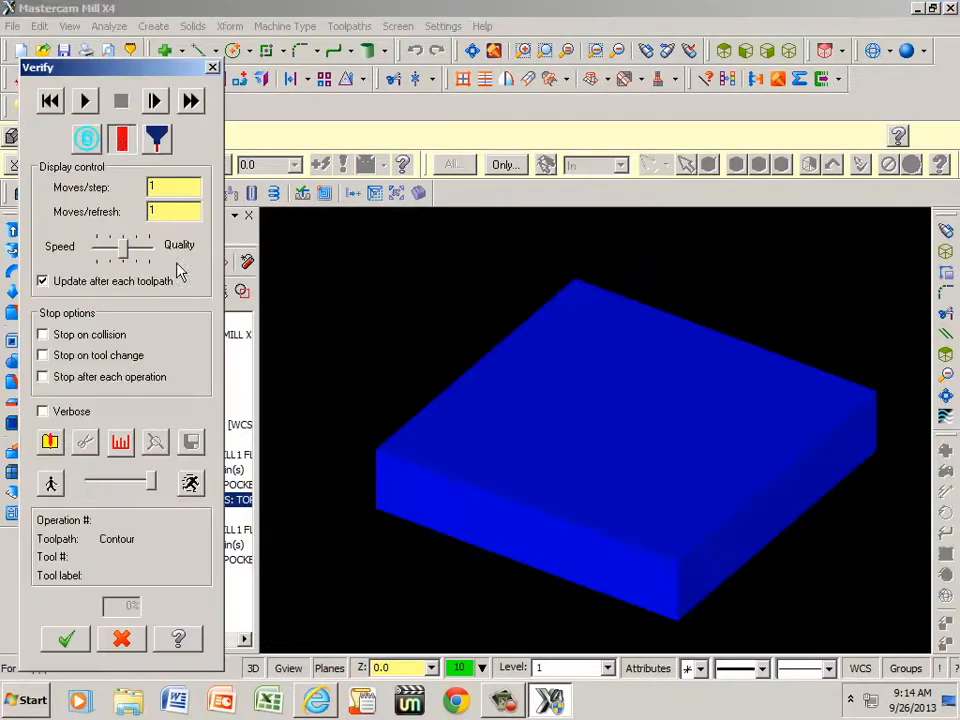
pyautogui.click(85, 101)
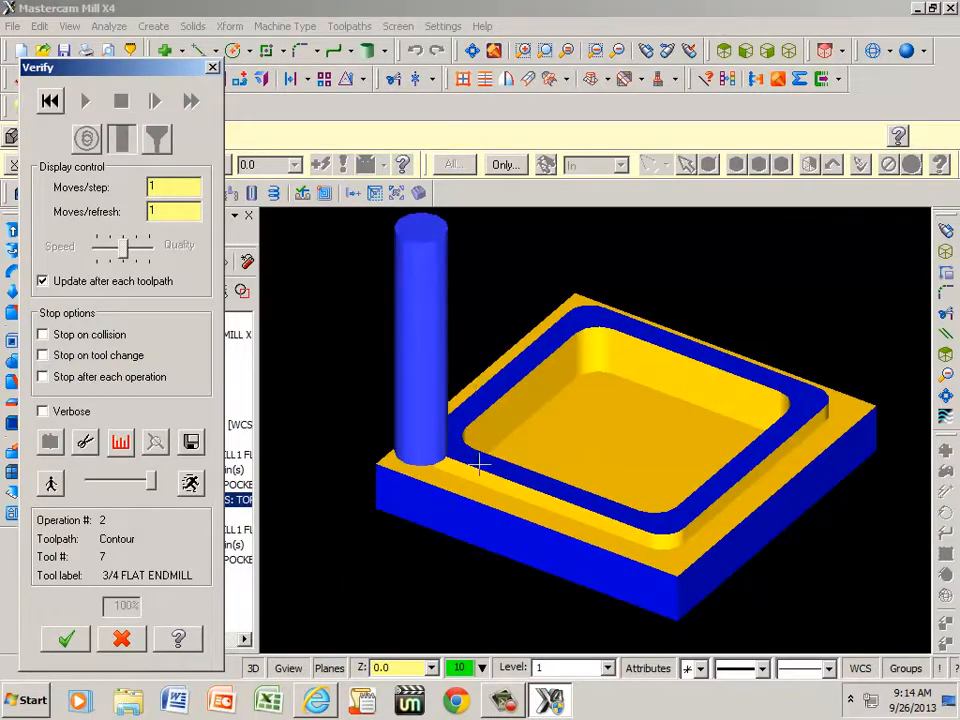
pyautogui.click(212, 67)
# Post-process the selected operations to the NC file POCKET.NC in the nc folder, replacing the existing file.
pyautogui.click(198, 261)
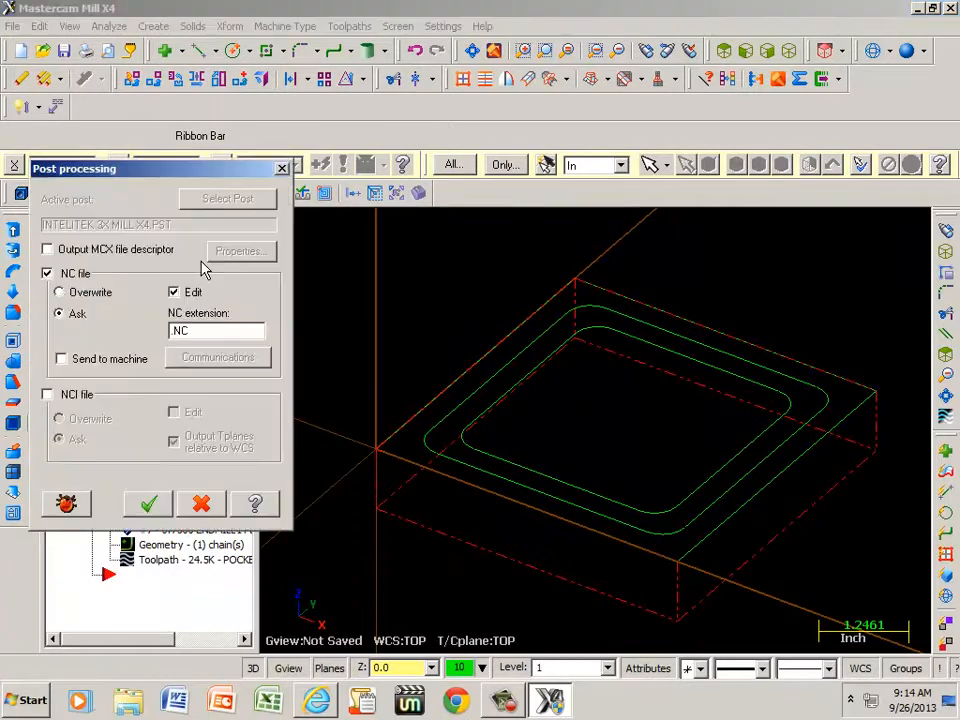
pyautogui.click(148, 507)
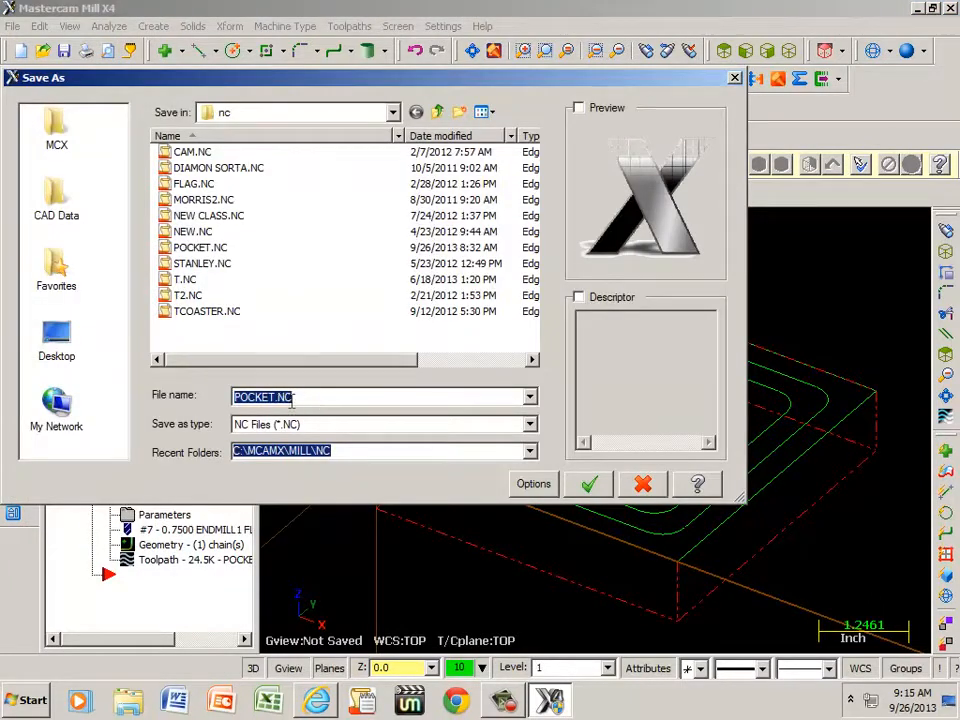
pyautogui.click(589, 484)
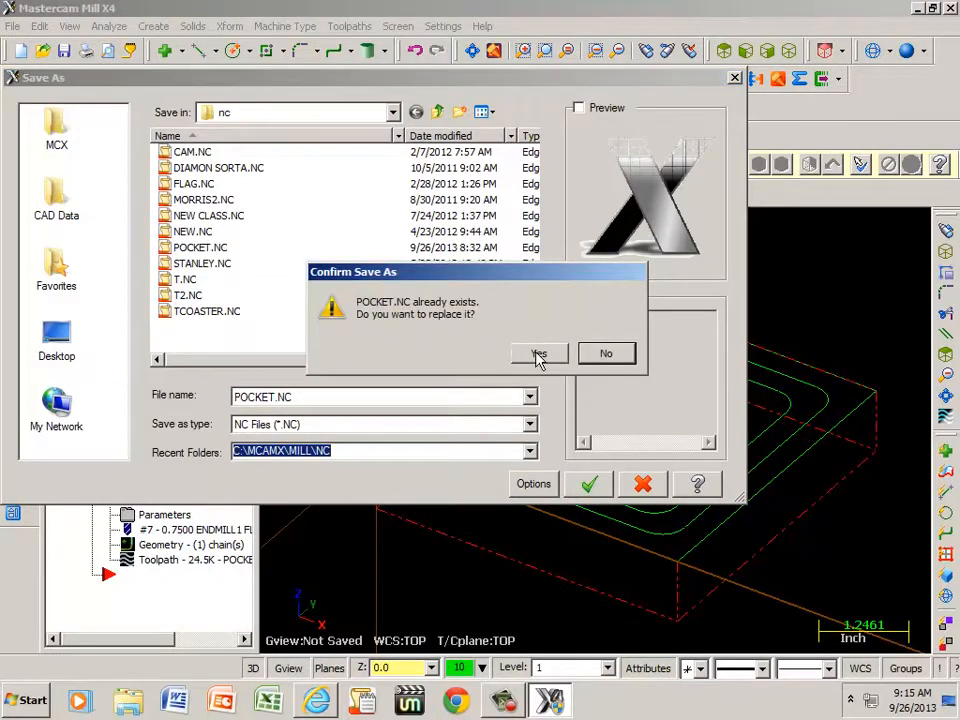
pyautogui.click(538, 355)
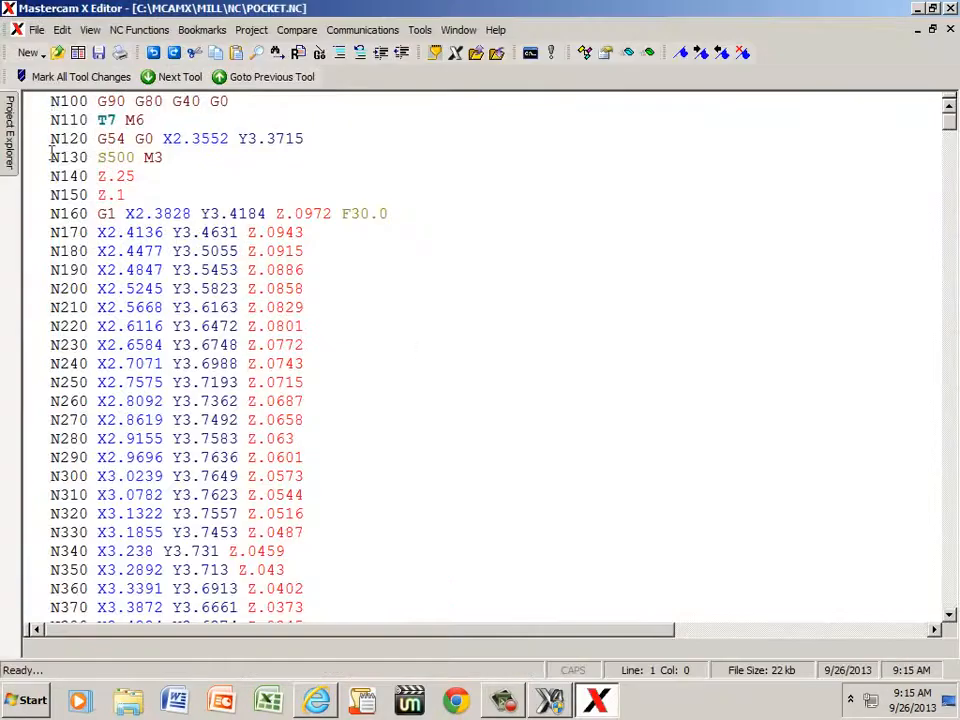
# Look through the posted G-code in POCKET.NC and close the code editor.
pyautogui.moveTo(948, 120); pyautogui.dragTo(946, 572)
pyautogui.moveTo(944, 598); pyautogui.dragTo(950, 491)
pyautogui.click(950, 9)
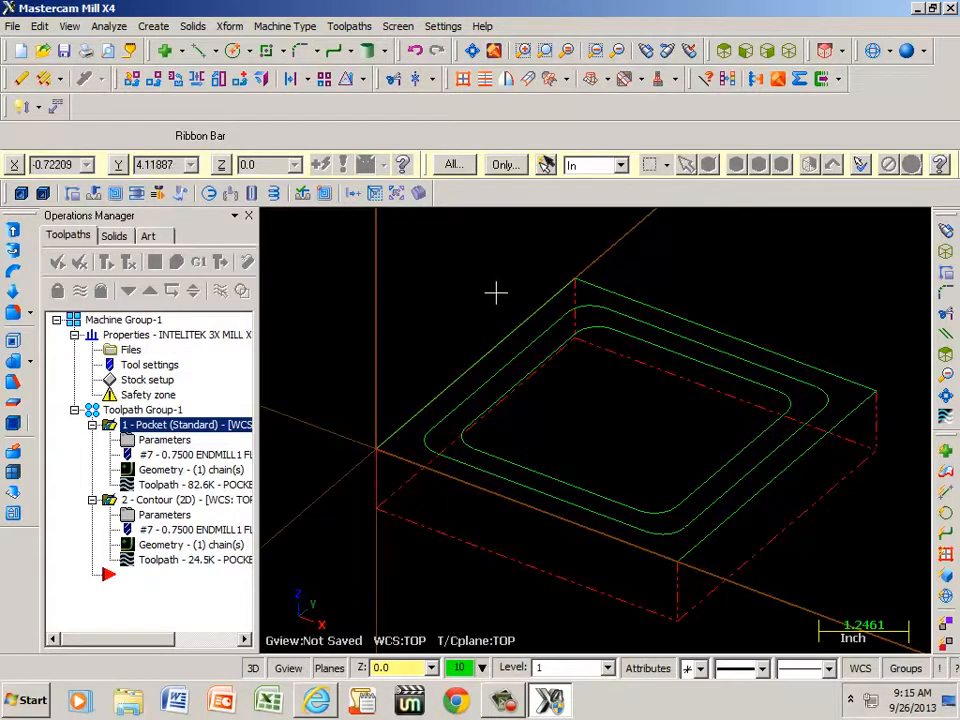
pyautogui.click(504, 700)
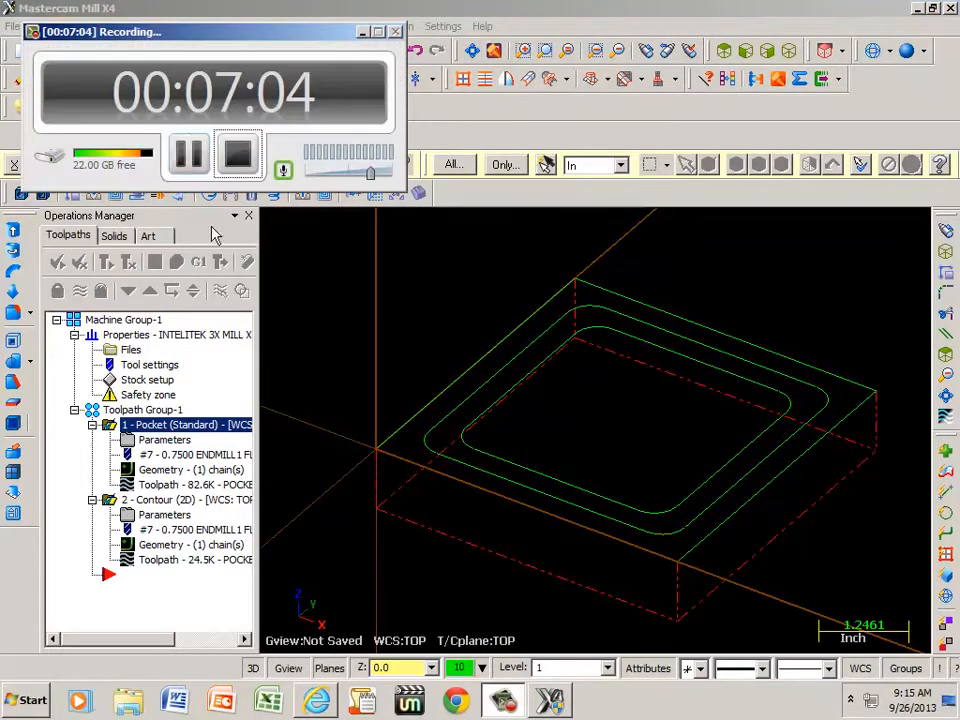